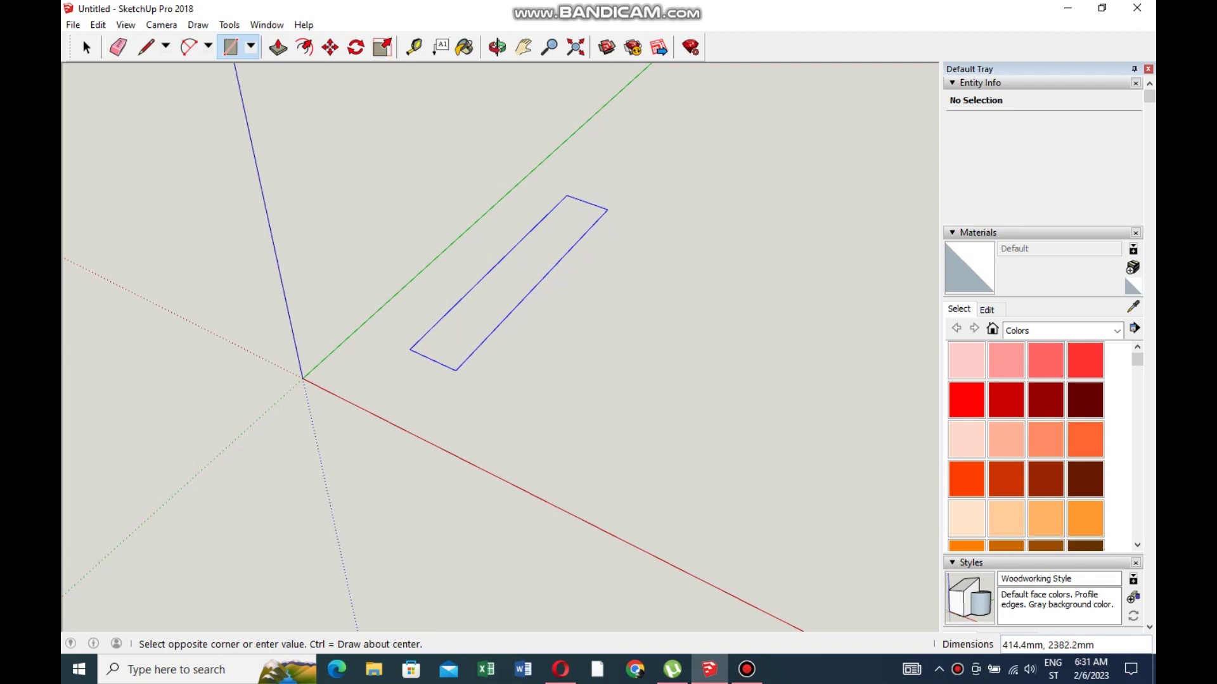
Draw a ground rectangle about 415 by 2410 mm and extrude it upward 400 mm into a box.
click(456, 370)
key(p)
click(507, 282)
text(400)
key(Return)
key(o)
drag(506, 348, 241, 329)
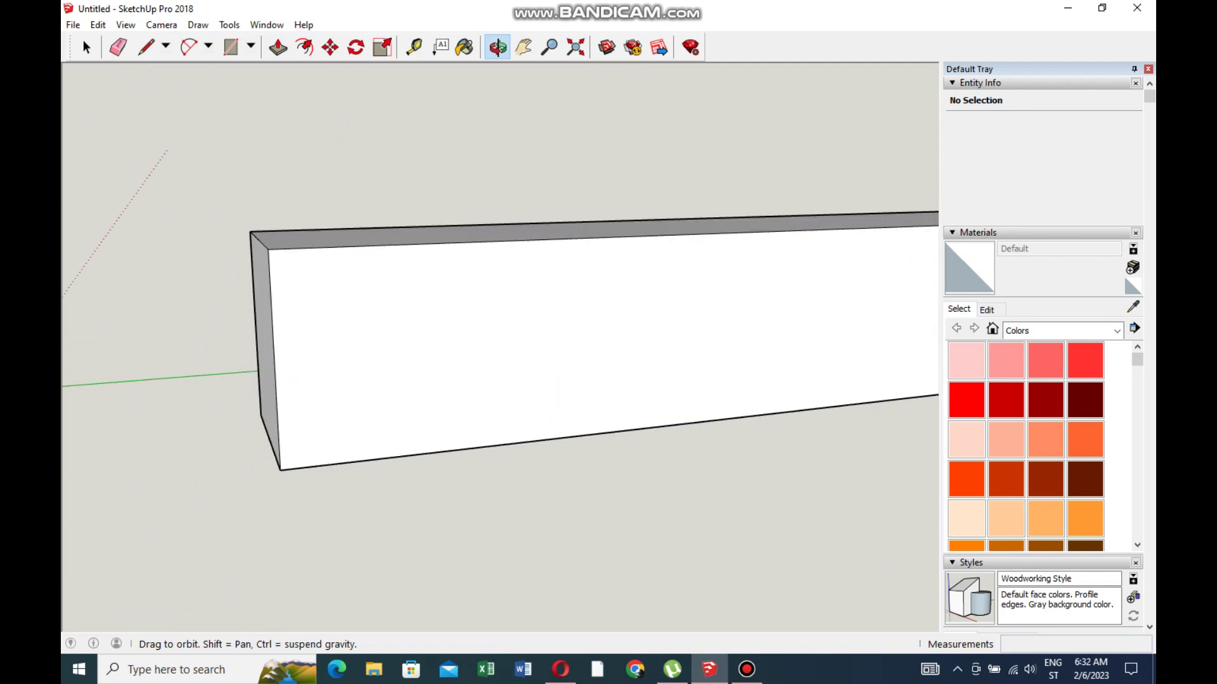
Mark guide points just below the top corner and just above the bottom corner at one end of the long front face.
scroll(217, 328, up, 3)
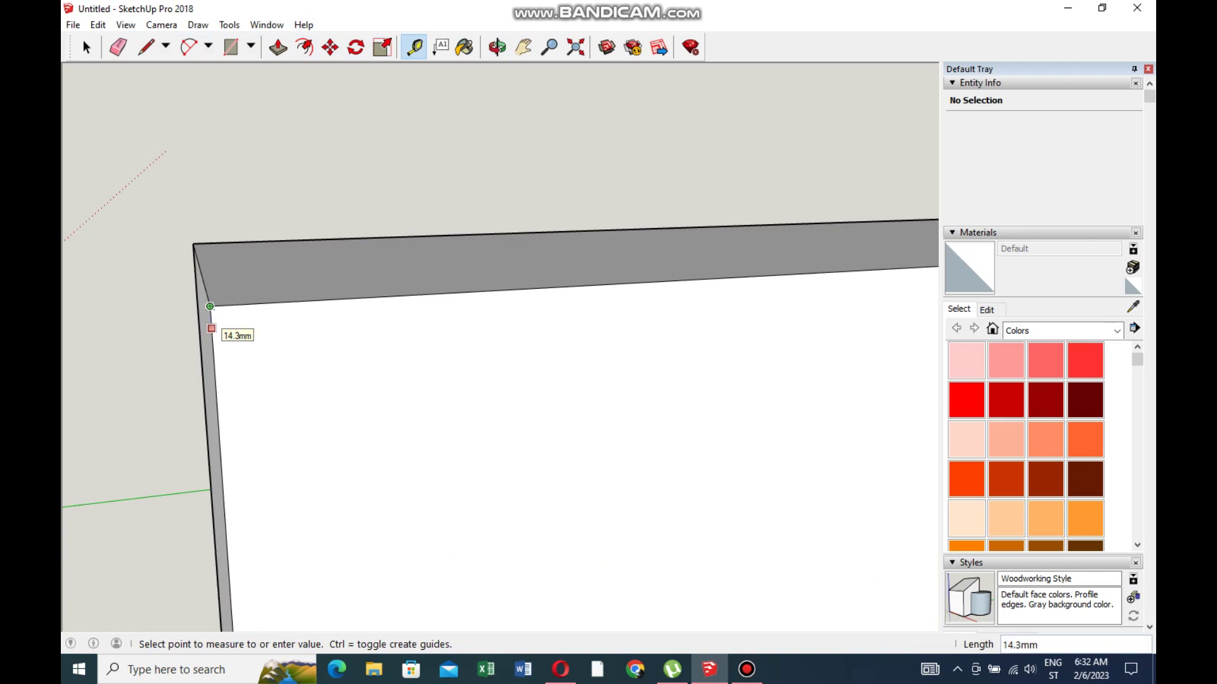
key(Return)
scroll(215, 355, down, 3)
scroll(240, 455, up, 3)
click(240, 455)
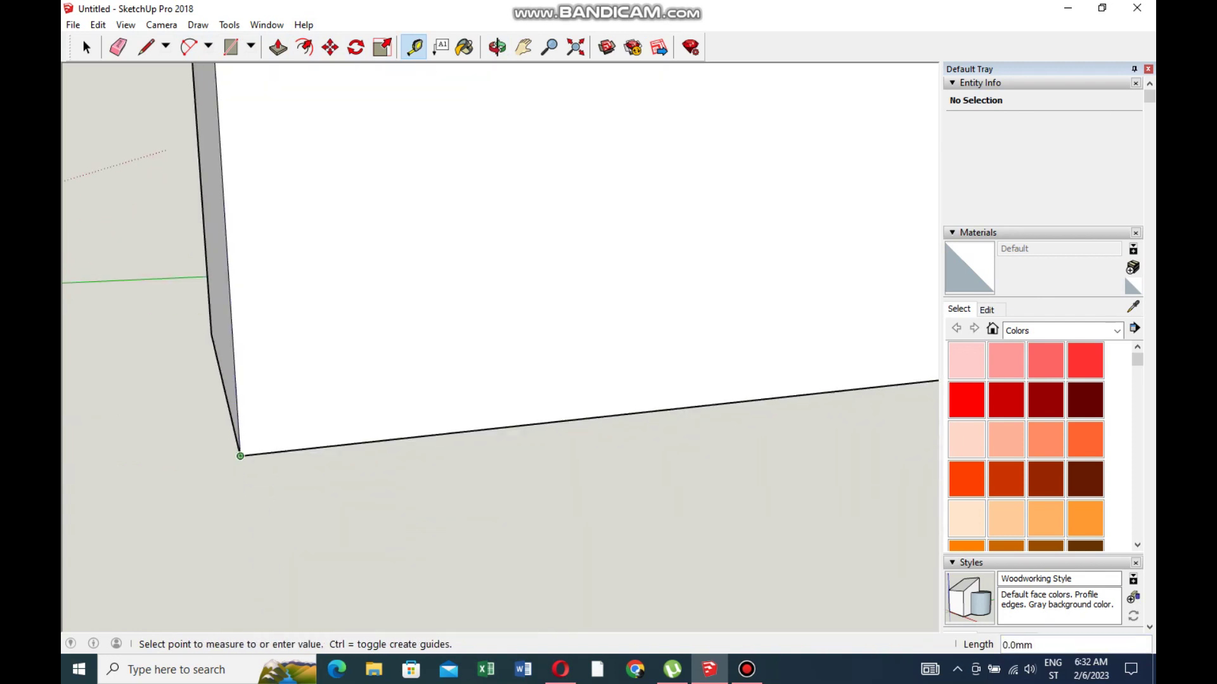
click(236, 396)
Draw two lines along the full front face, from the guide points, parallel to its top and bottom edges.
scroll(182, 399, down, 3)
scroll(861, 348, up, 3)
key(Escape)
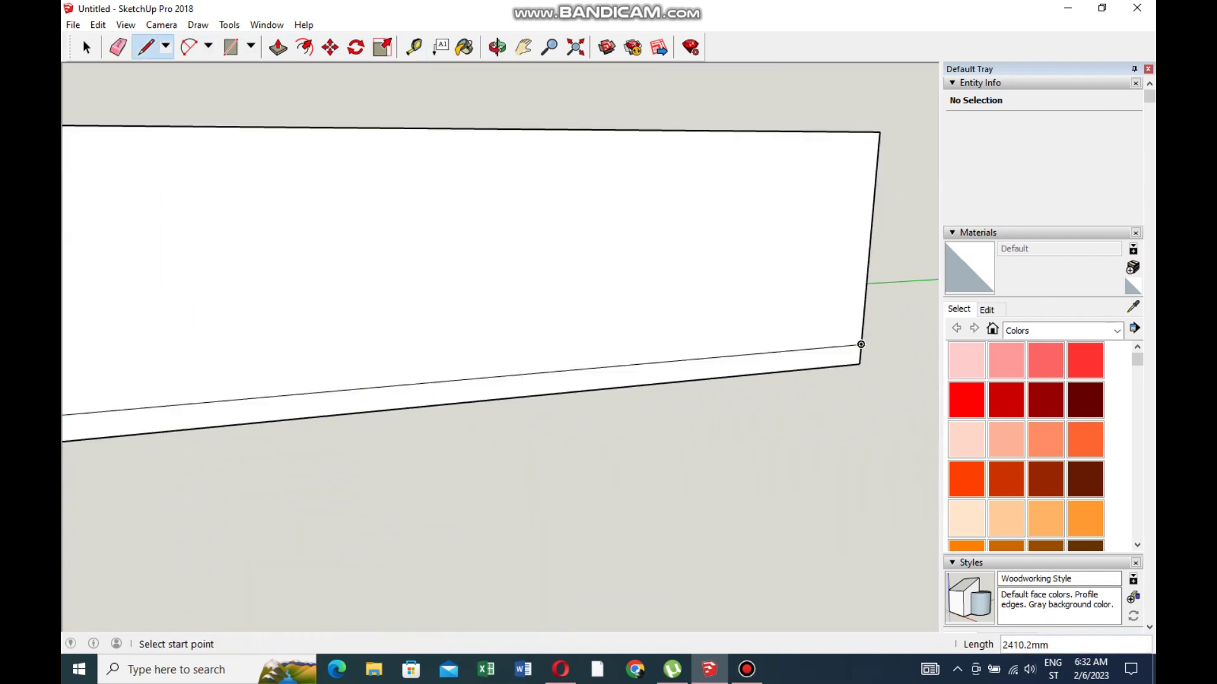
scroll(210, 364, up, 2)
click(210, 364)
scroll(788, 315, down, 2)
key(Escape)
scroll(734, 293, down, 1)
key(o)
drag(164, 157, 166, 63)
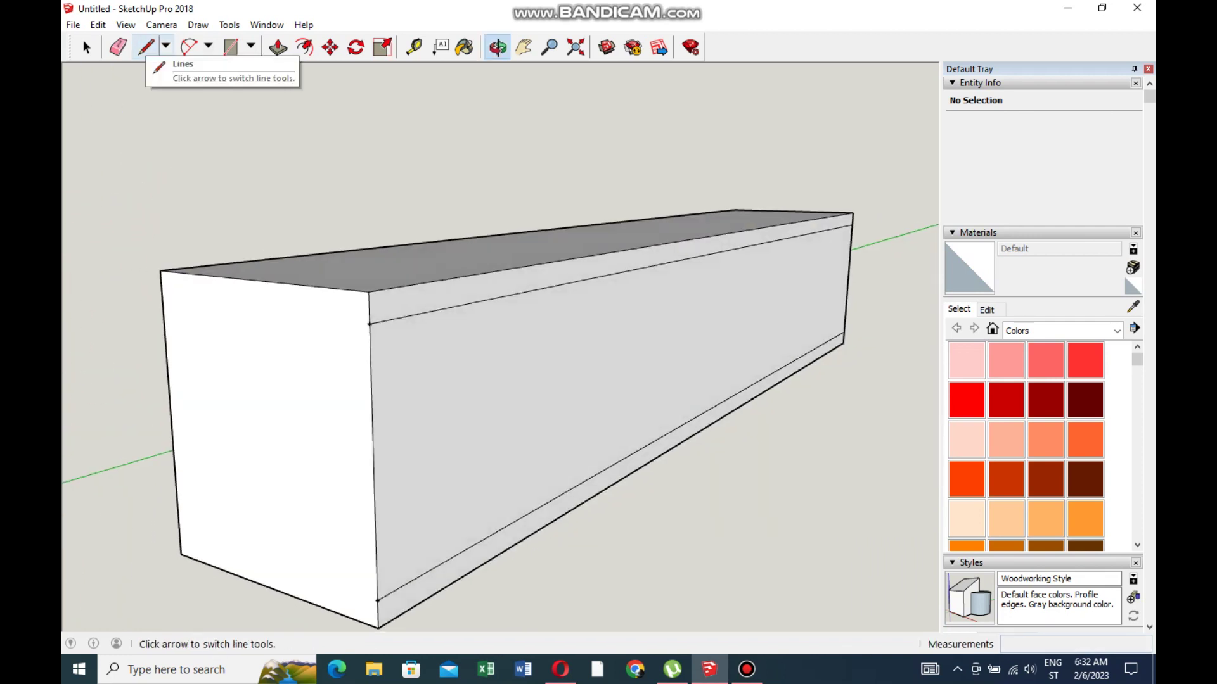
Continue the upper and lower band lines across the adjoining end face of the box.
click(145, 47)
scroll(247, 286, up, 2)
click(369, 323)
click(430, 344)
shift+middle_drag(430, 344, 414, 235)
click(584, 455)
scroll(585, 455, down, 5)
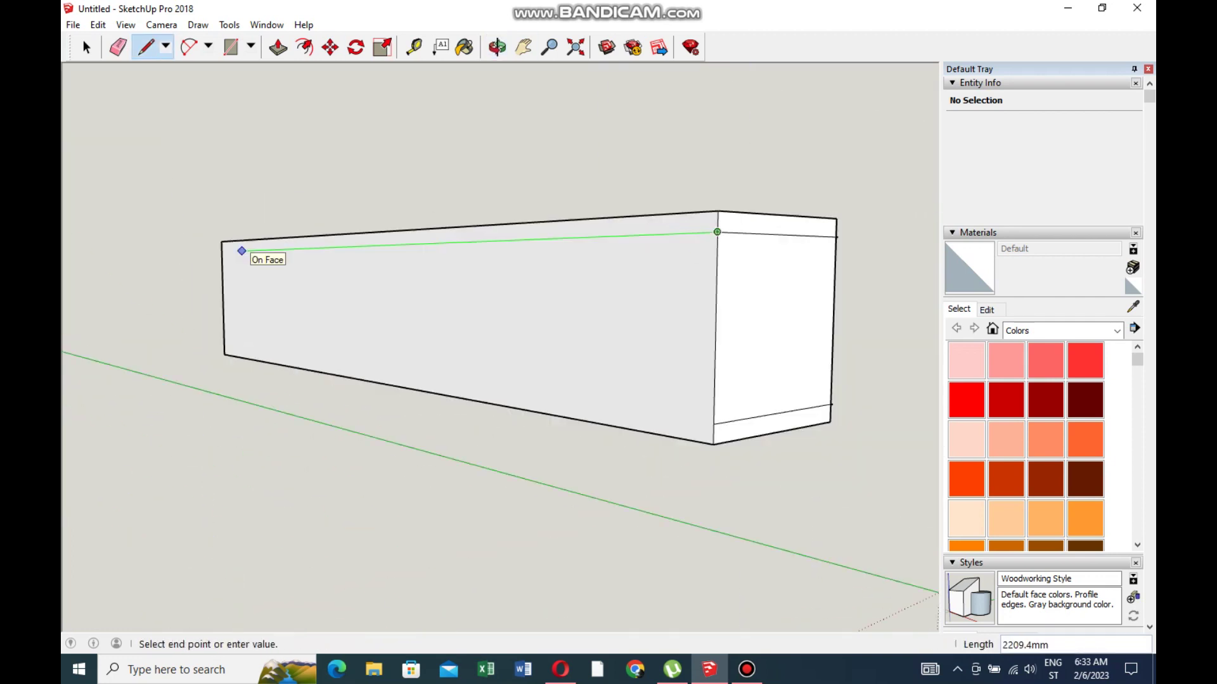
Carry the band lines around the rear face and the opposite end face.
middle_drag(444, 317, 549, 560)
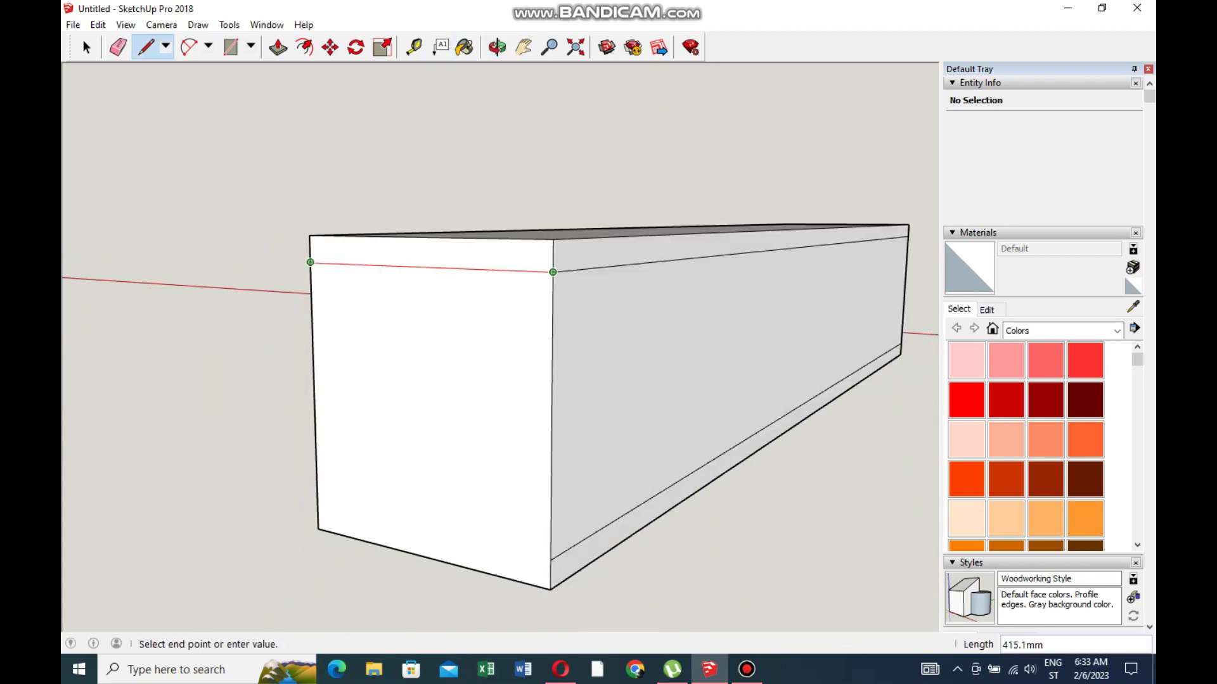
middle_drag(344, 487, 475, 487)
scroll(506, 438, down, 3)
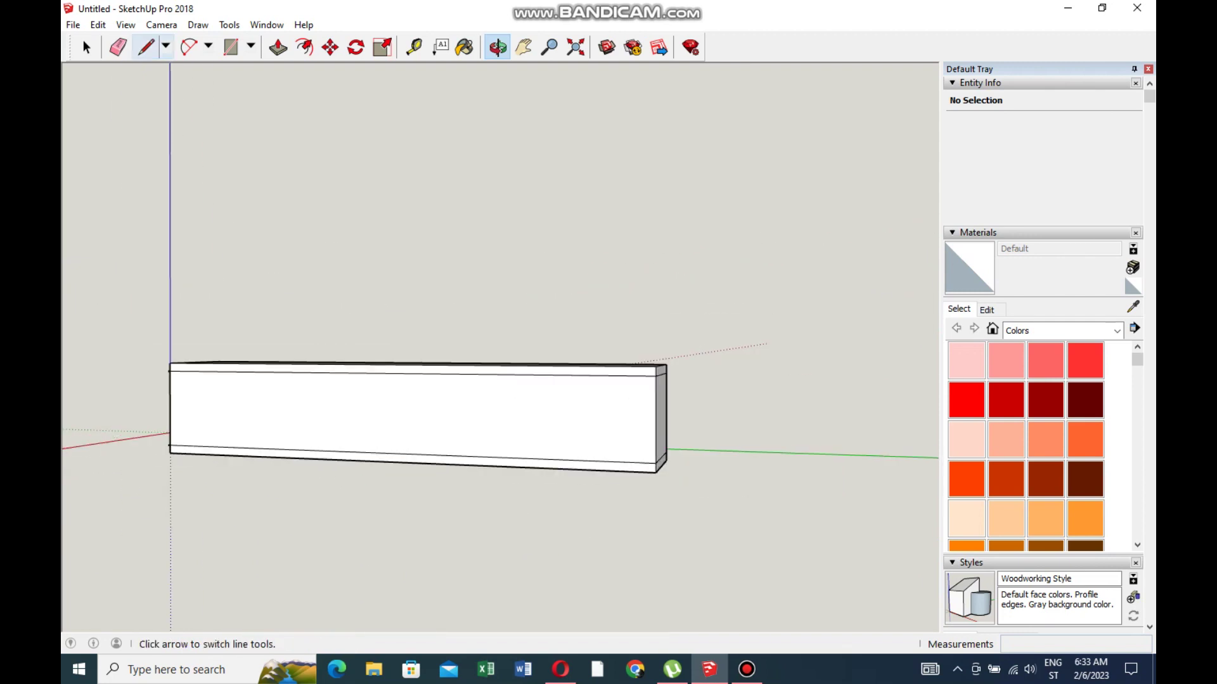
Mark guide points on the front face's upper band line, a short distance in from both ends.
scroll(652, 383, up, 5)
key(Return)
scroll(657, 340, down, 5)
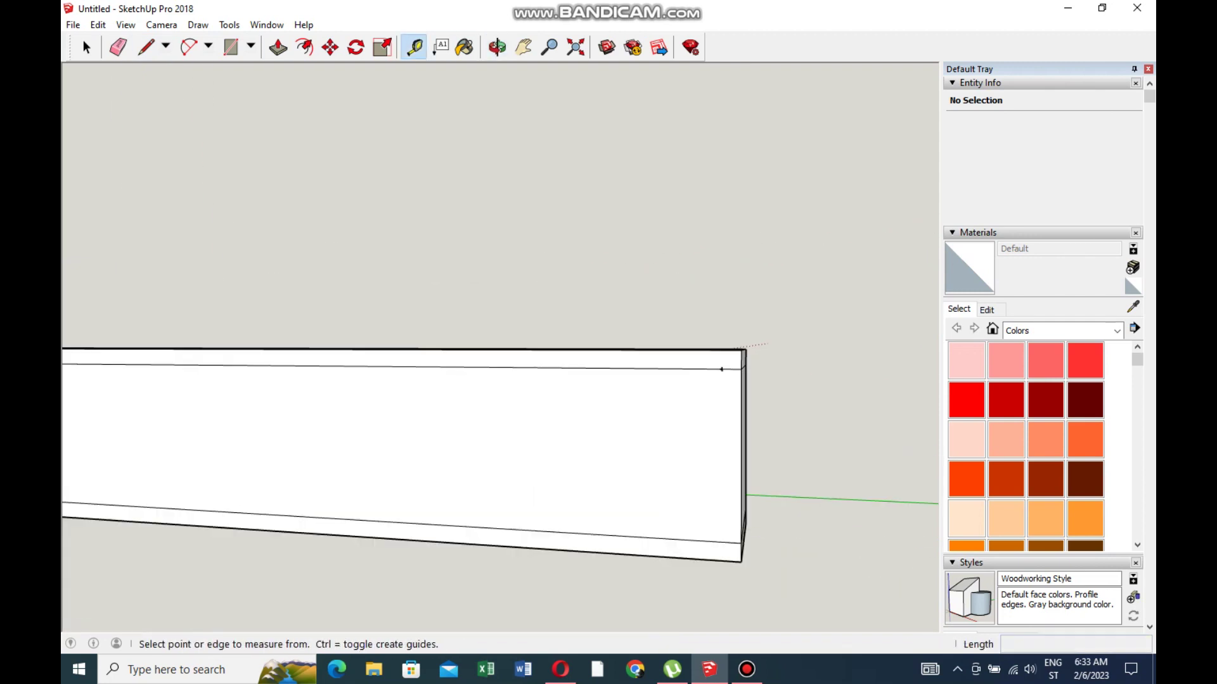
scroll(219, 386, up, 5)
click(223, 381)
scroll(291, 513, down, 4)
key(Escape)
Draw vertical lines from both guide points down to the lower band line to frame the front panel.
scroll(621, 415, up, 5)
click(618, 368)
scroll(557, 325, down, 2)
scroll(598, 532, up, 3)
click(598, 533)
scroll(586, 530, down, 5)
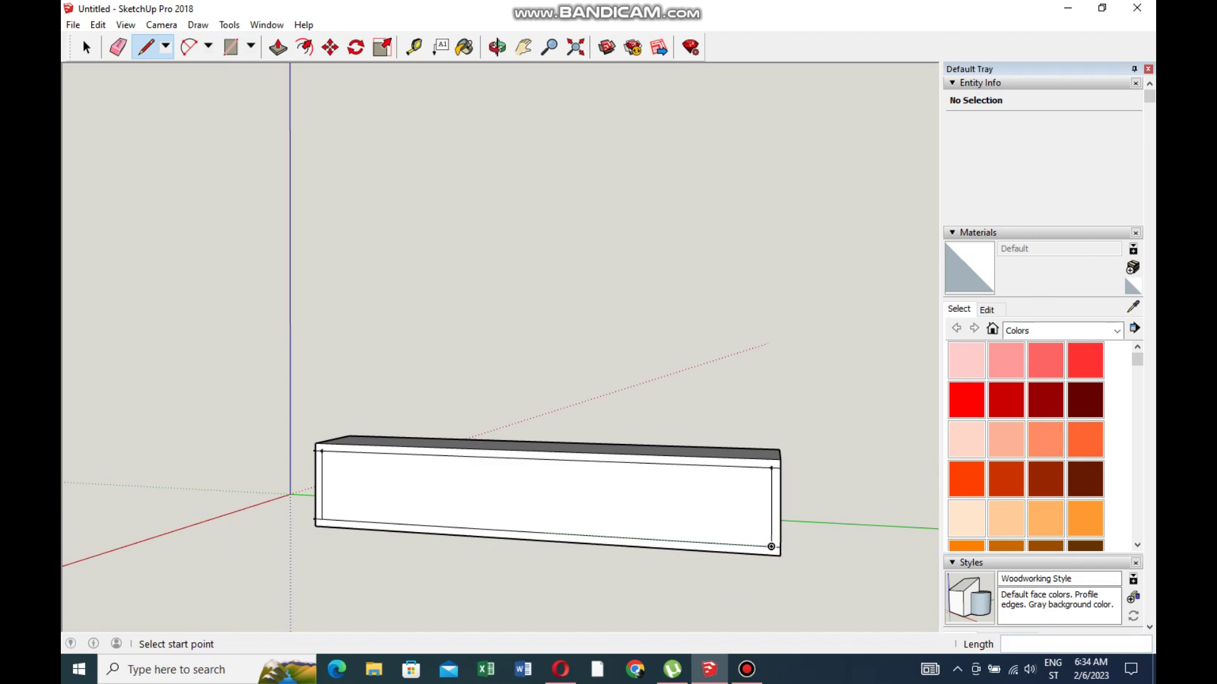
Divide the framed front panel into four equal bays with three vertical lines.
scroll(578, 511, up, 3)
scroll(684, 516, down, 3)
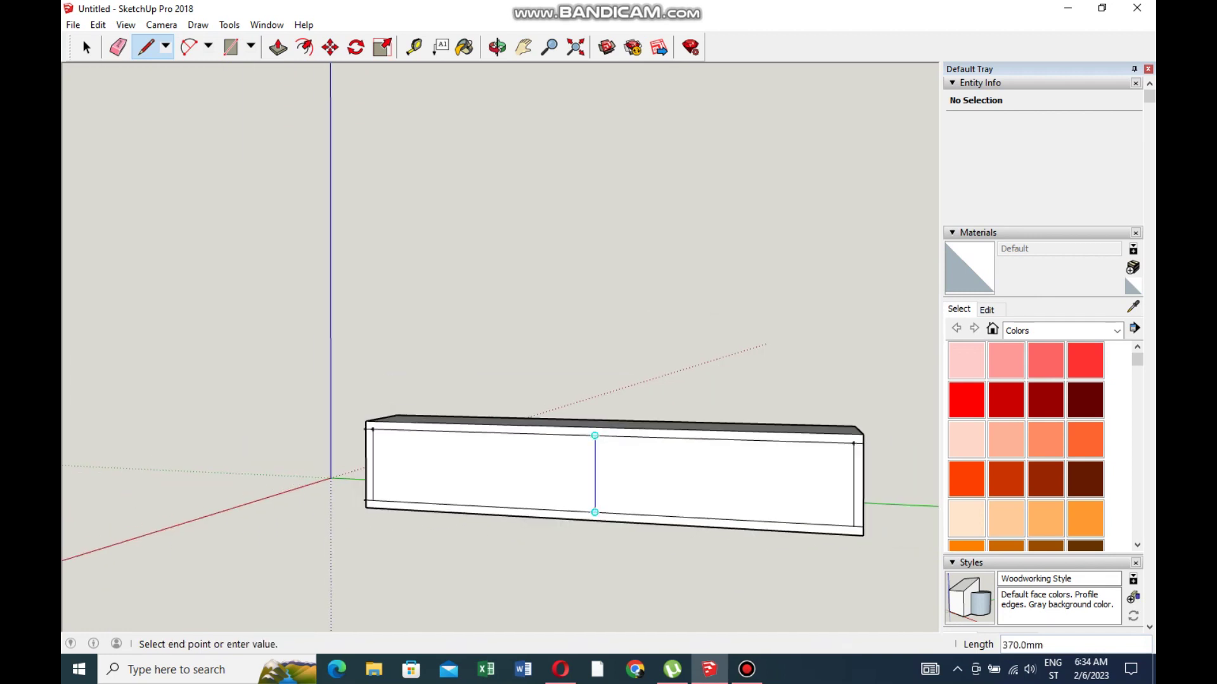
click(480, 505)
scroll(443, 495, up, 3)
middle_drag(444, 494, 481, 507)
scroll(514, 520, up, 3)
key(t)
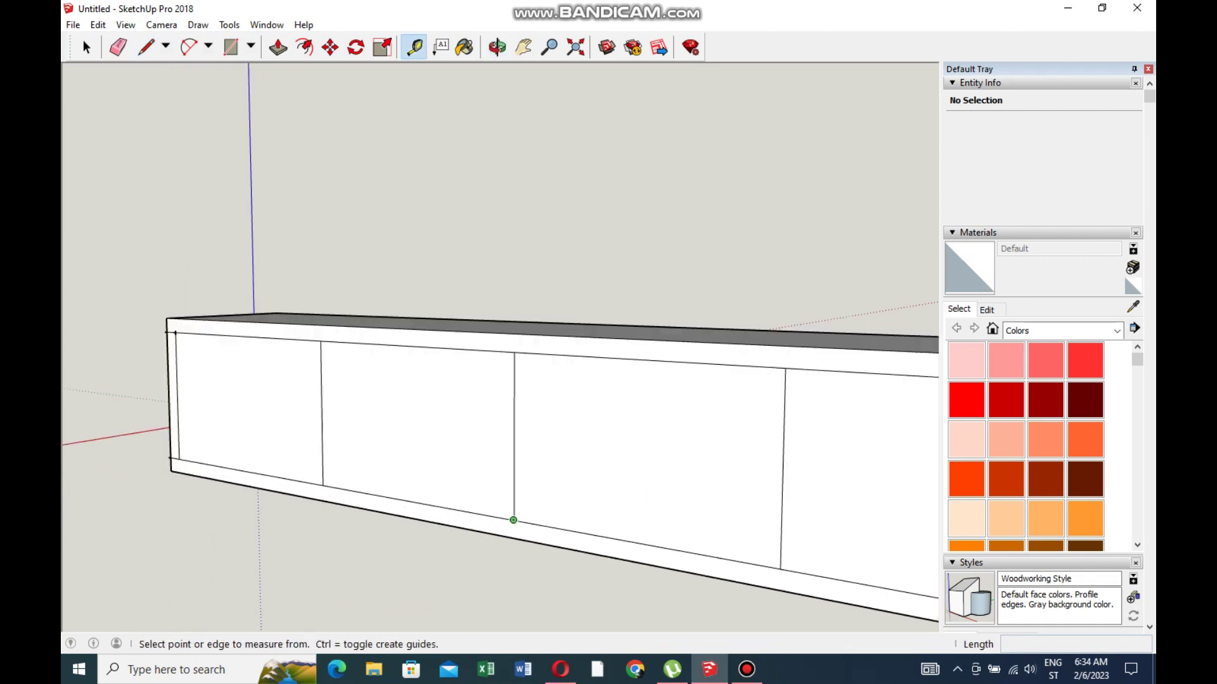
click(514, 520)
scroll(513, 520, up, 1)
Mark guide points on the rear face's upper band line near both ends.
key(o)
scroll(500, 342, down, 5)
drag(500, 343, 355, 329)
scroll(355, 330, up, 4)
scroll(477, 396, up, 2)
click(298, 422)
middle_drag(295, 419, 697, 304)
click(740, 273)
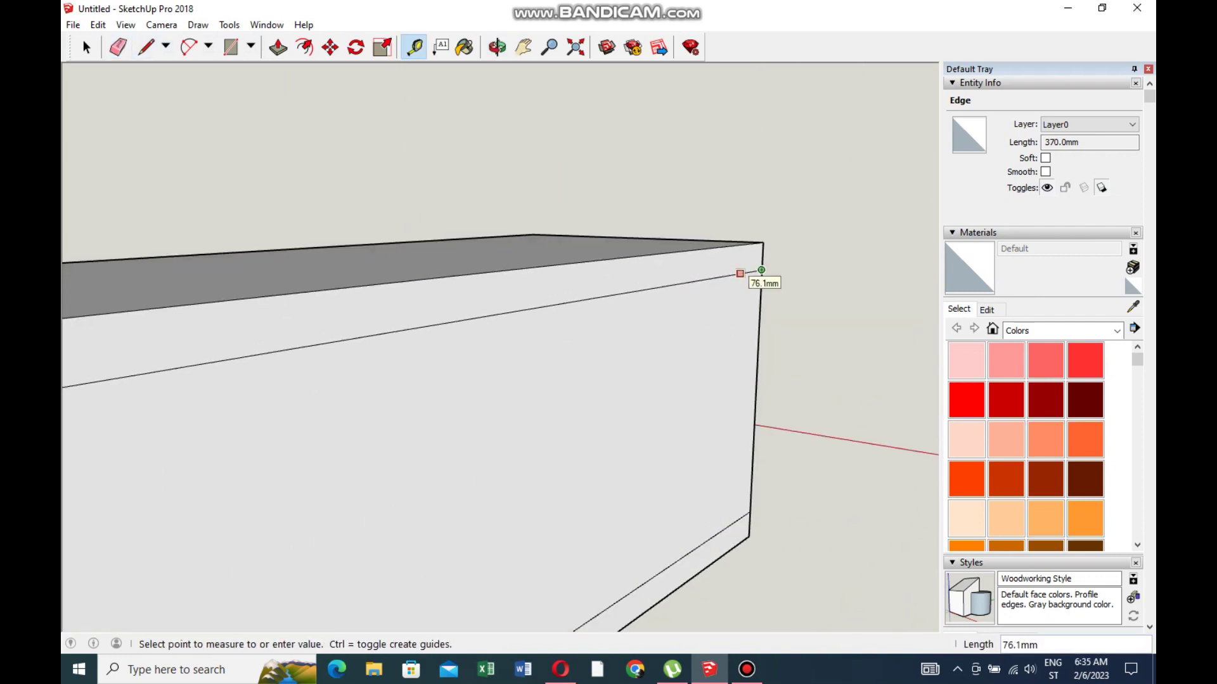
Draw vertical lines from the rear guide points to the lower band line to frame the rear panel.
key(l)
scroll(236, 497, down, 3)
middle_drag(237, 497, 206, 410)
scroll(308, 298, up, 3)
click(308, 298)
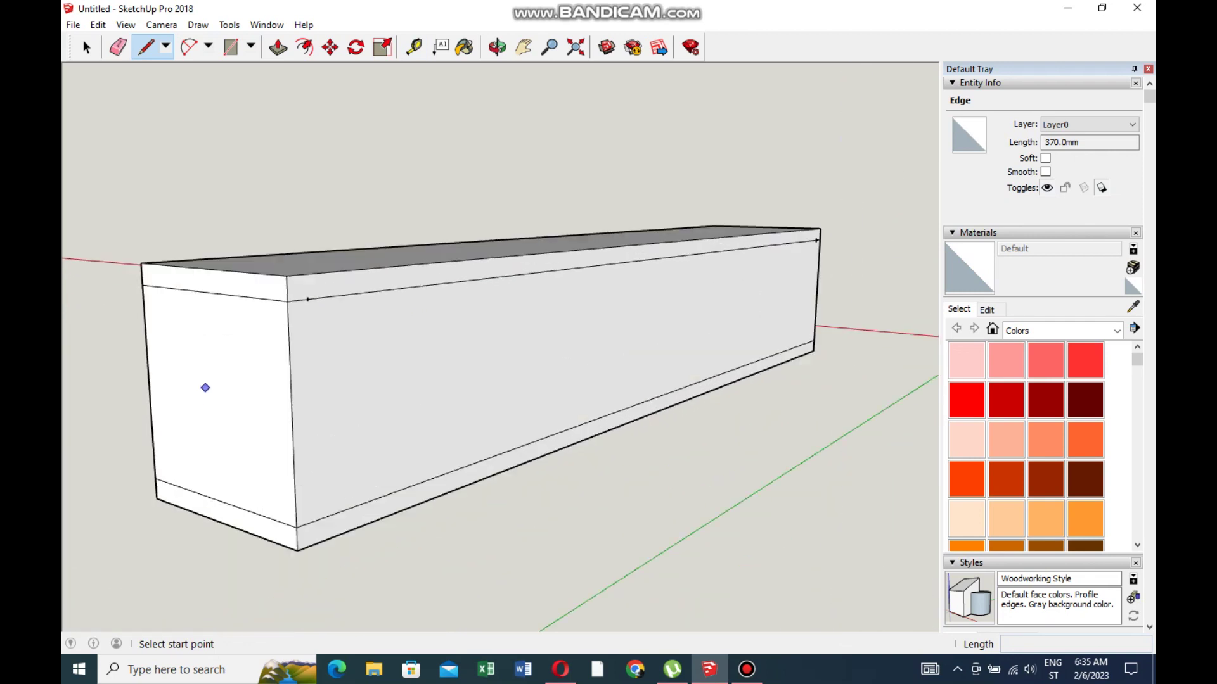
scroll(524, 329, down, 3)
scroll(557, 324, up, 5)
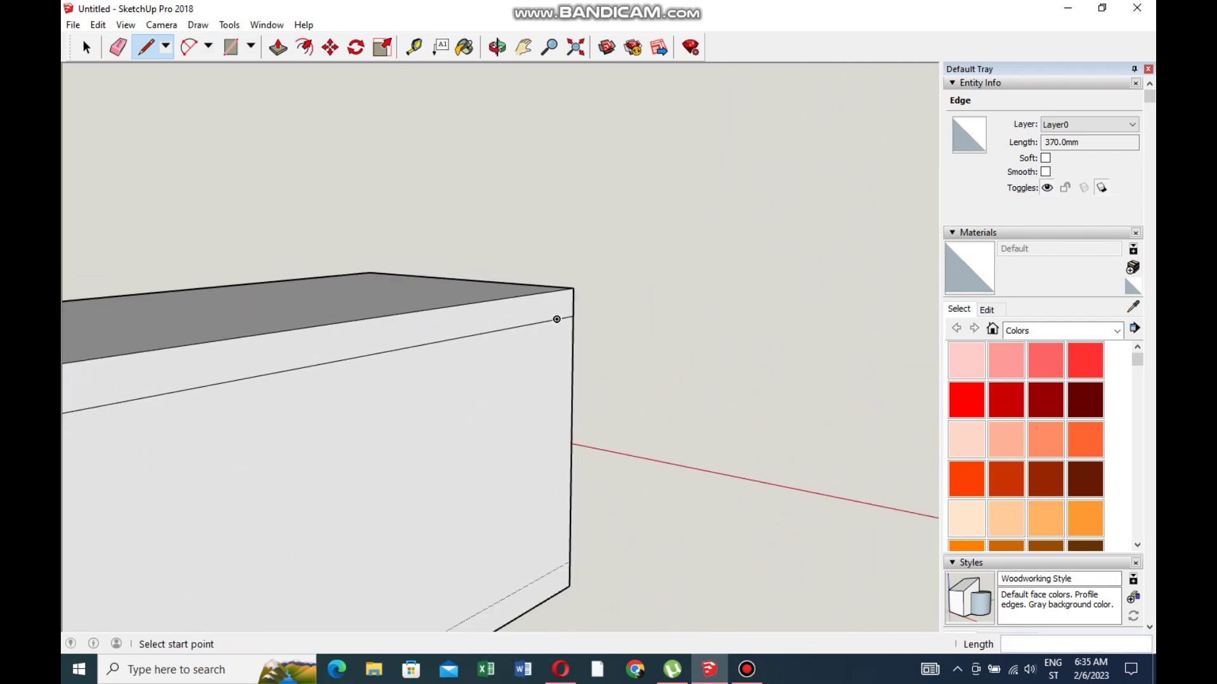
click(554, 569)
Push/Pull the framed panel on the rear face.
scroll(554, 569, down, 3)
middle_drag(554, 569, 574, 310)
key(p)
drag(575, 311, 572, 295)
scroll(572, 295, down, 3)
middle_drag(572, 295, 222, 257)
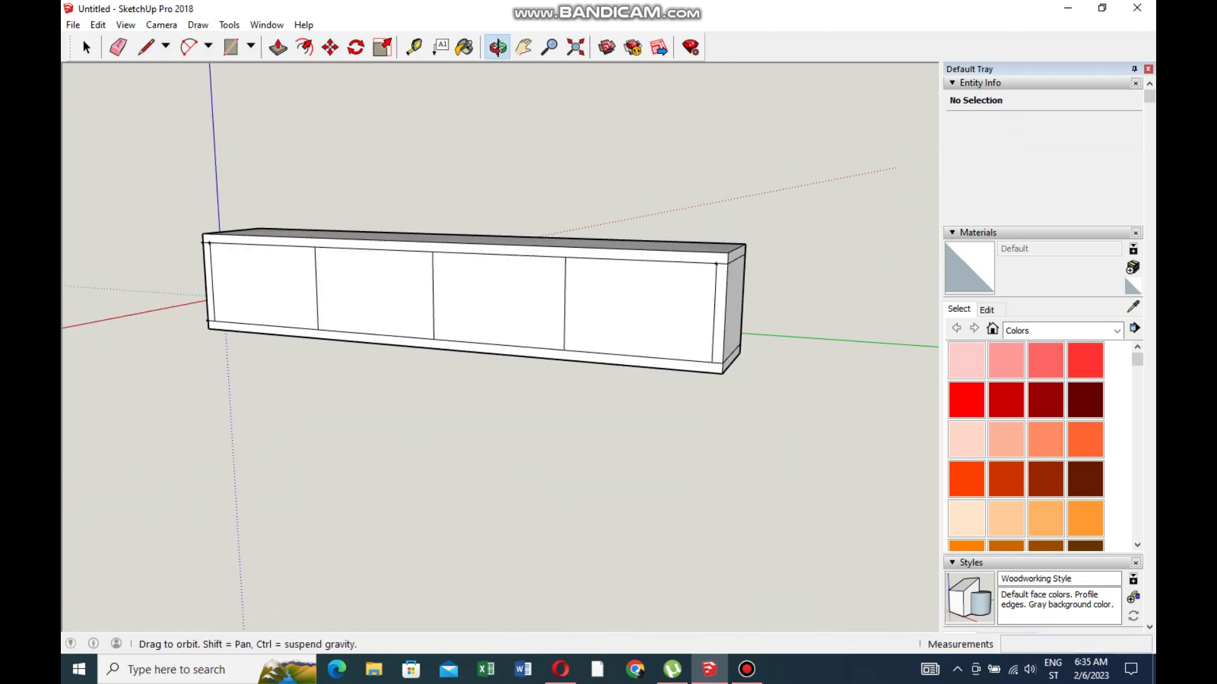
Mark a point just below the front panel's upper corner and draw a line from it across the bays to form a narrow strip.
scroll(222, 257, up, 5)
scroll(188, 196, up, 2)
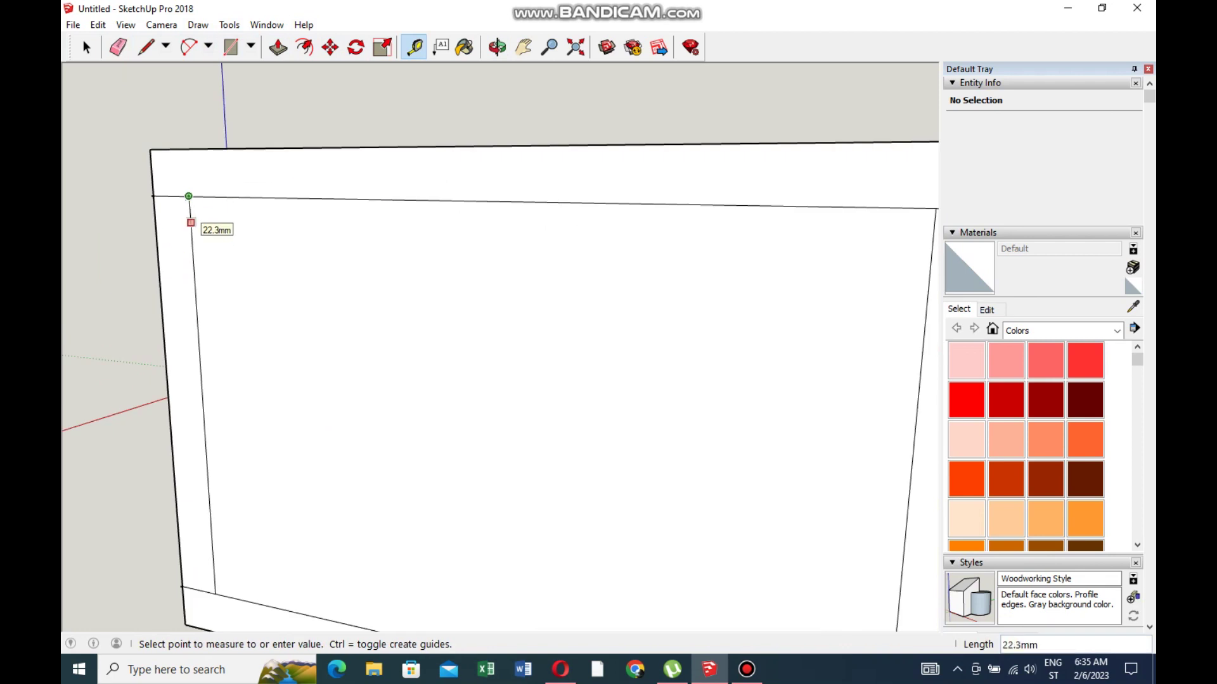
key(l)
scroll(187, 228, down, 2)
click(187, 229)
scroll(171, 236, down, 5)
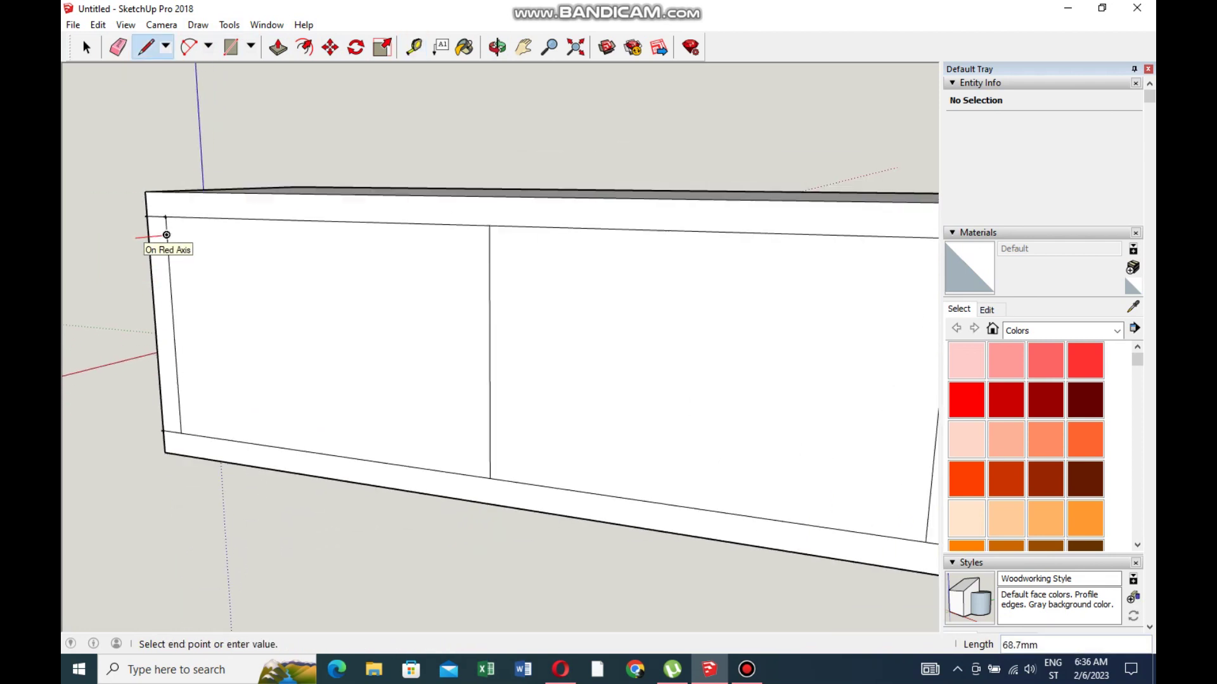
scroll(167, 241, up, 3)
click(728, 239)
scroll(706, 326, down, 3)
Push the narrow strips above the four front bays inward by 20 mm.
key(p)
scroll(176, 260, up, 6)
scroll(381, 253, down, 3)
click(380, 254)
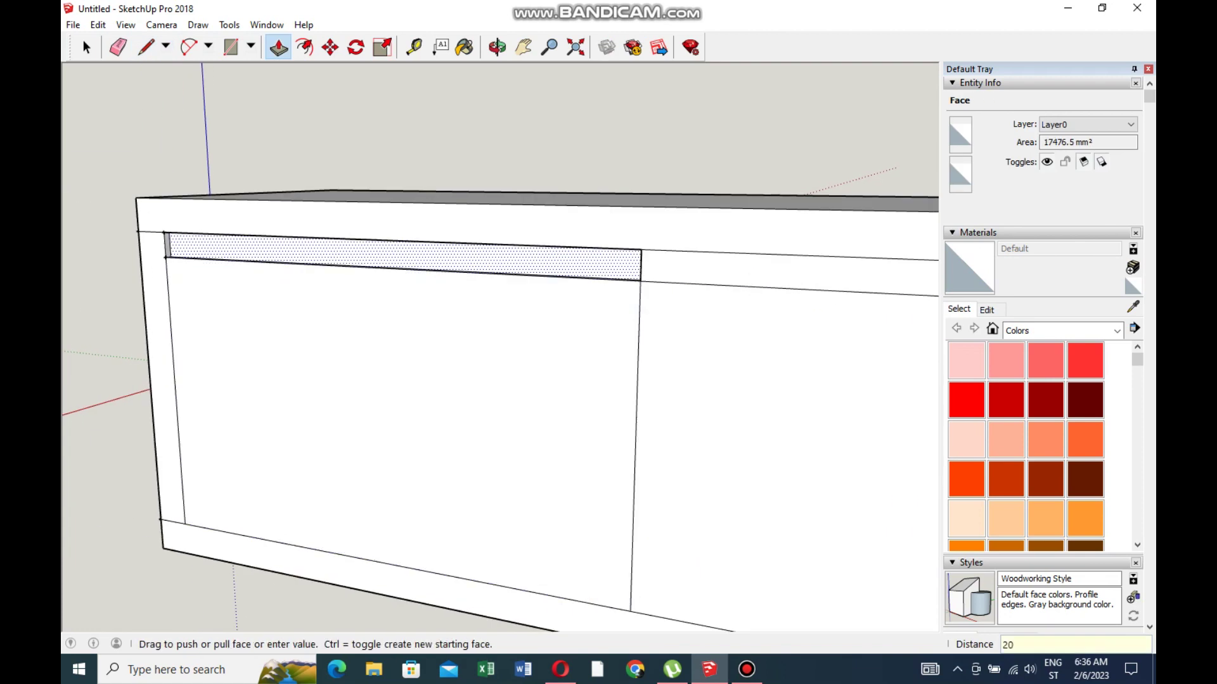
click(380, 254)
scroll(380, 260, down, 2)
click(571, 279)
click(558, 282)
scroll(563, 289, up, 3)
click(697, 298)
click(697, 299)
scroll(697, 299, up, 2)
click(696, 348)
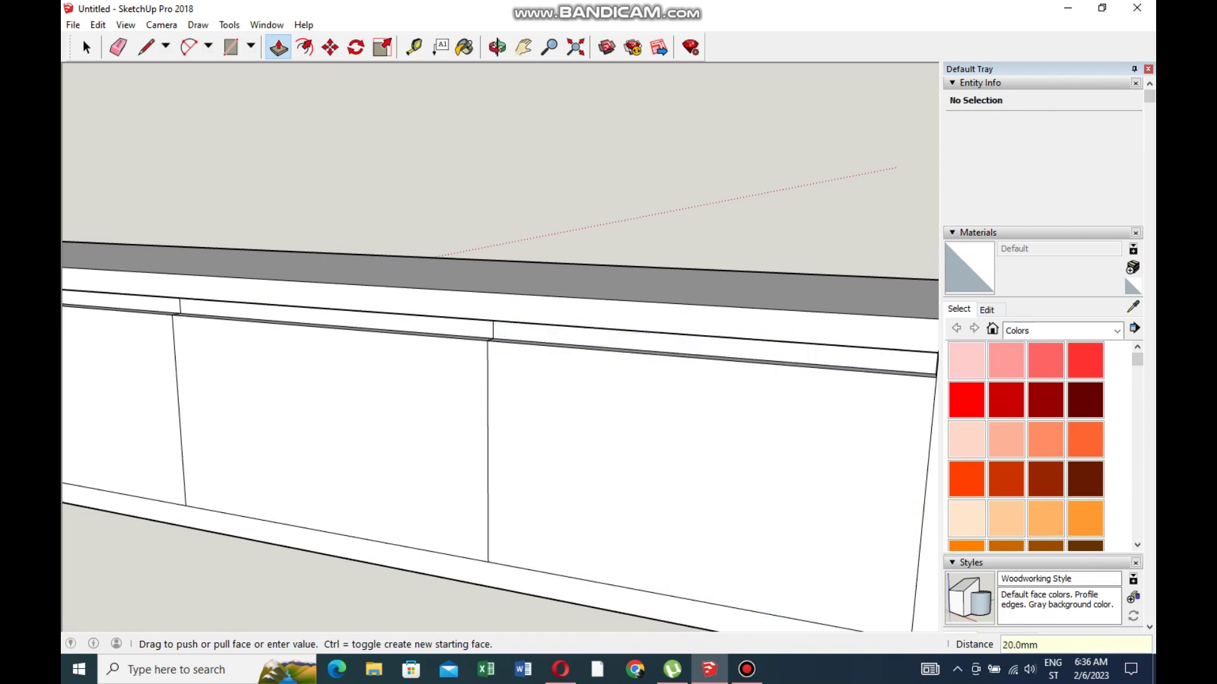
Push the recessed strips above the front bays a further 20 mm inward.
scroll(501, 348, down, 3)
click(498, 47)
mouse_move(443, 316)
mouse_down()
mouse_move(281, 192)
mouse_move(443, 304)
mouse_up()
scroll(281, 192, up, 2)
key(p)
click(451, 289)
click(285, 272)
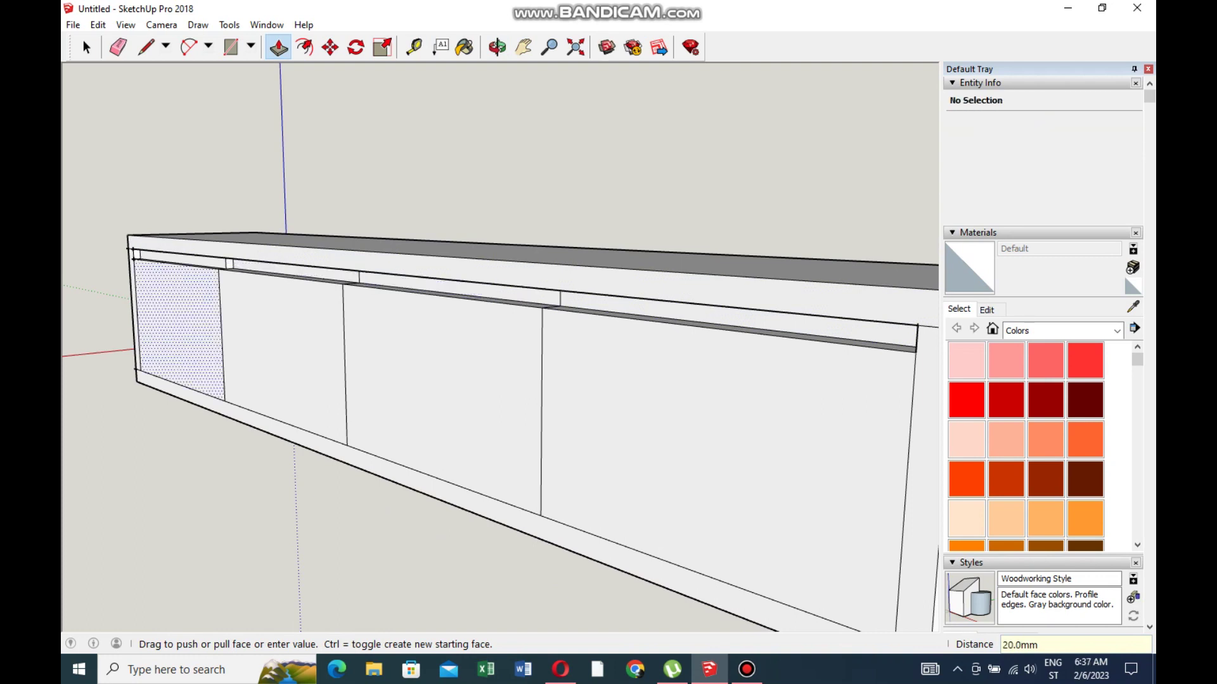
Examine the cabinet's front and its recessed strips from several angles.
scroll(147, 260, down, 3)
key(o)
drag(444, 317, 354, 292)
scroll(190, 355, up, 3)
scroll(288, 271, down, 3)
scroll(408, 350, up, 3)
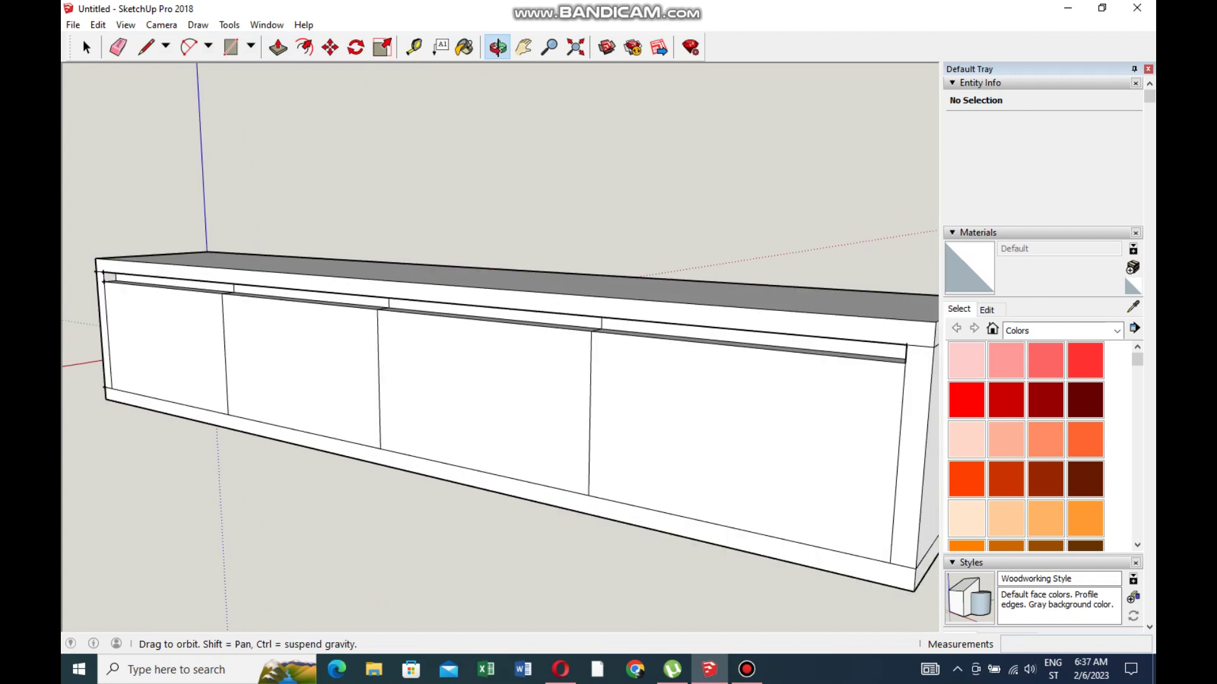
scroll(381, 316, down, 2)
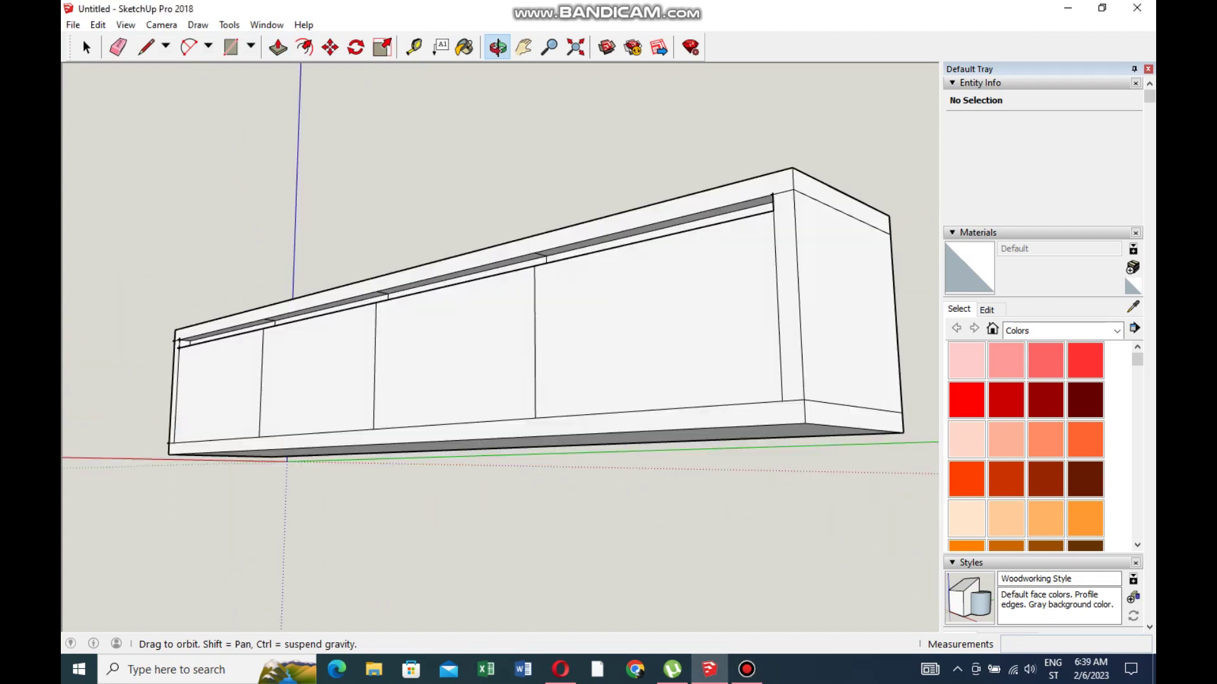
Mark two points 50 mm apart near one end of the underside's front edge and draw lines across the underside from them.
drag(481, 355, 443, 304)
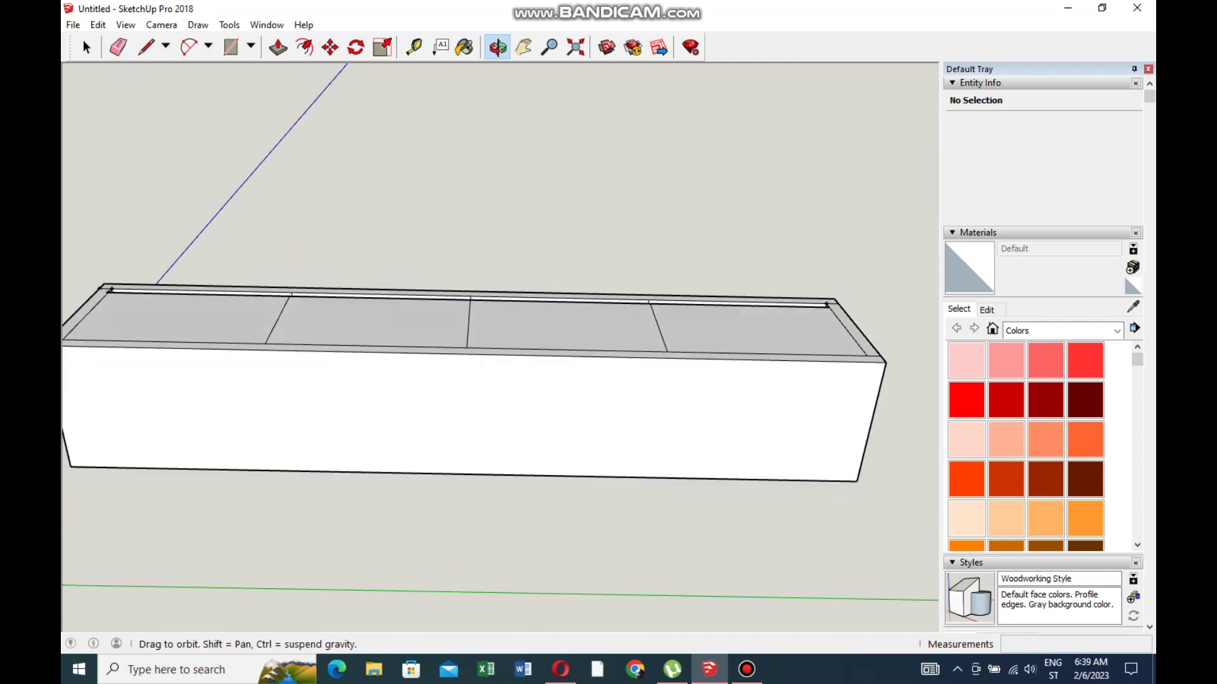
click(414, 47)
scroll(885, 345, up, 3)
click(885, 345)
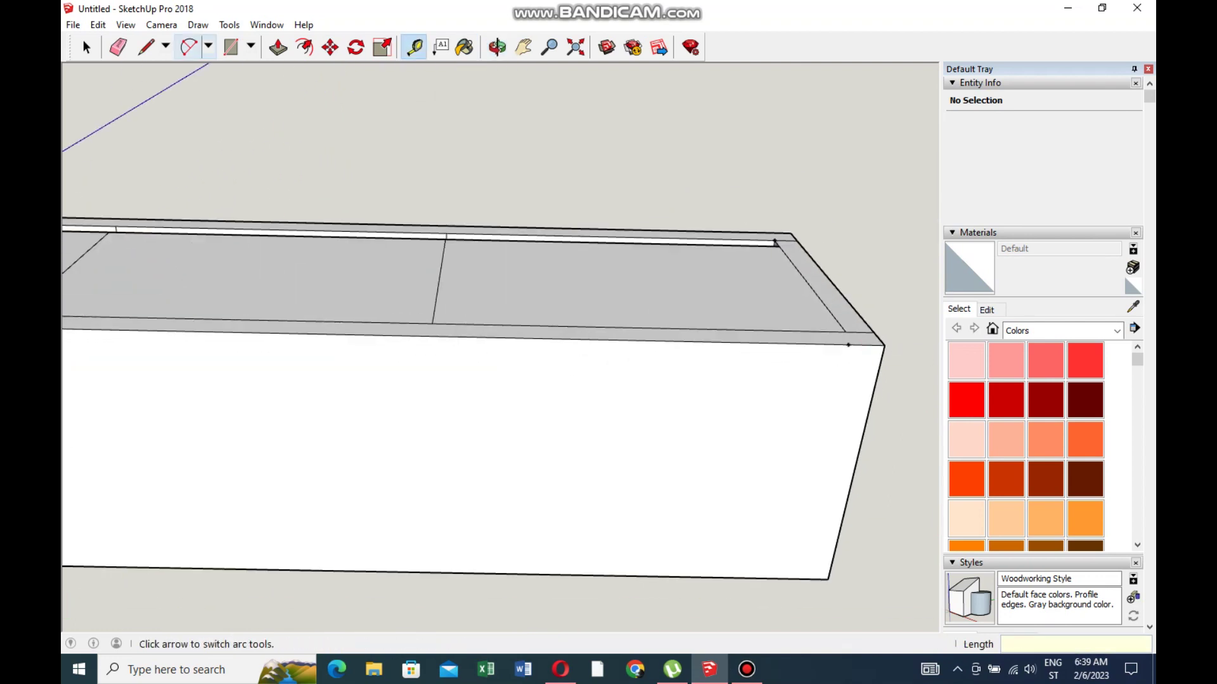
click(414, 47)
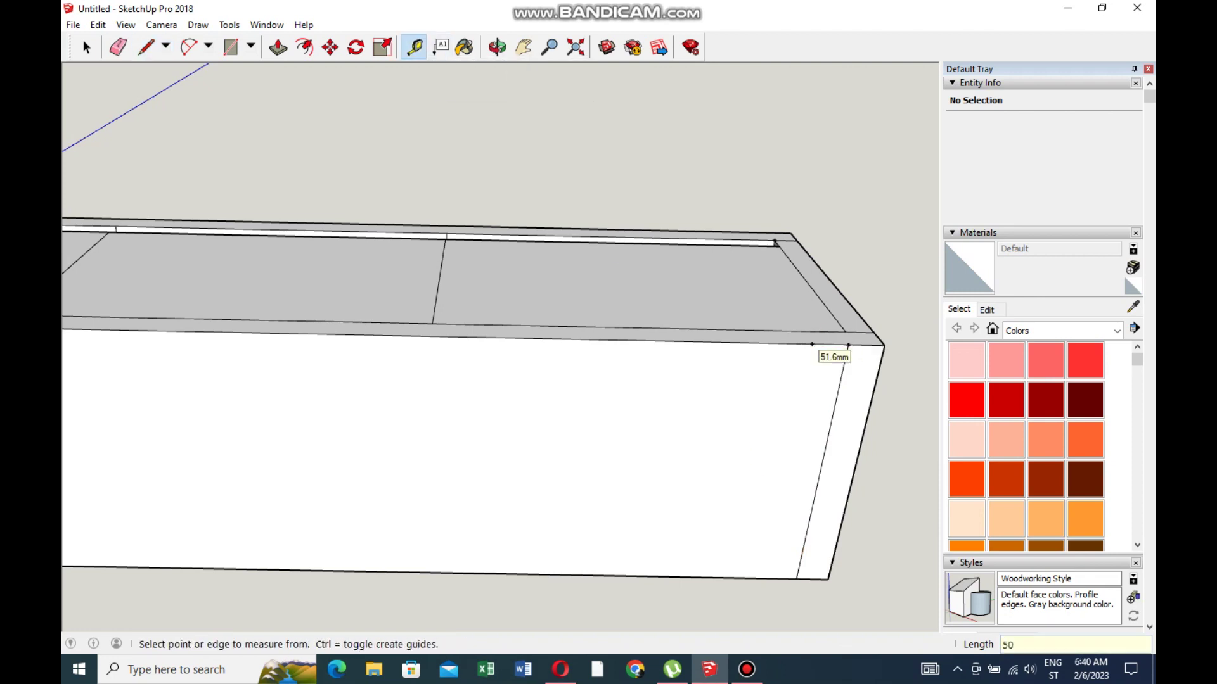
scroll(803, 504, down, 3)
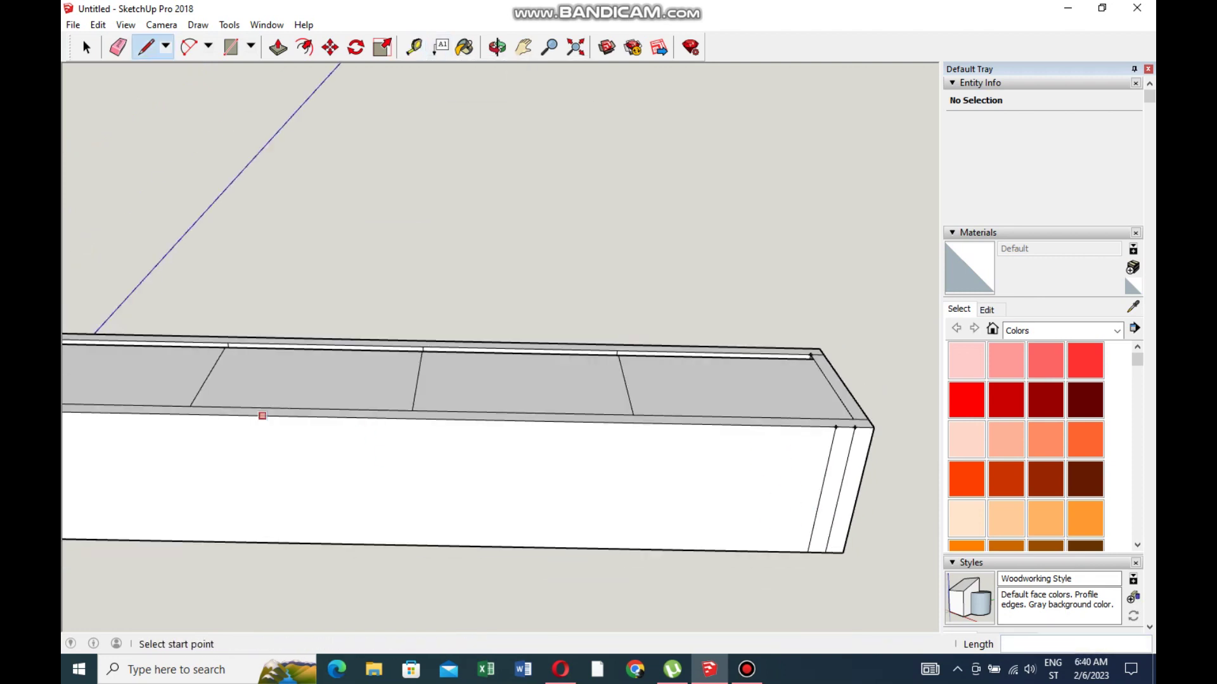
Mark two matching points near the opposite end of the underside and draw lines across to outline a second support strip.
click(414, 46)
scroll(209, 400, down, 2)
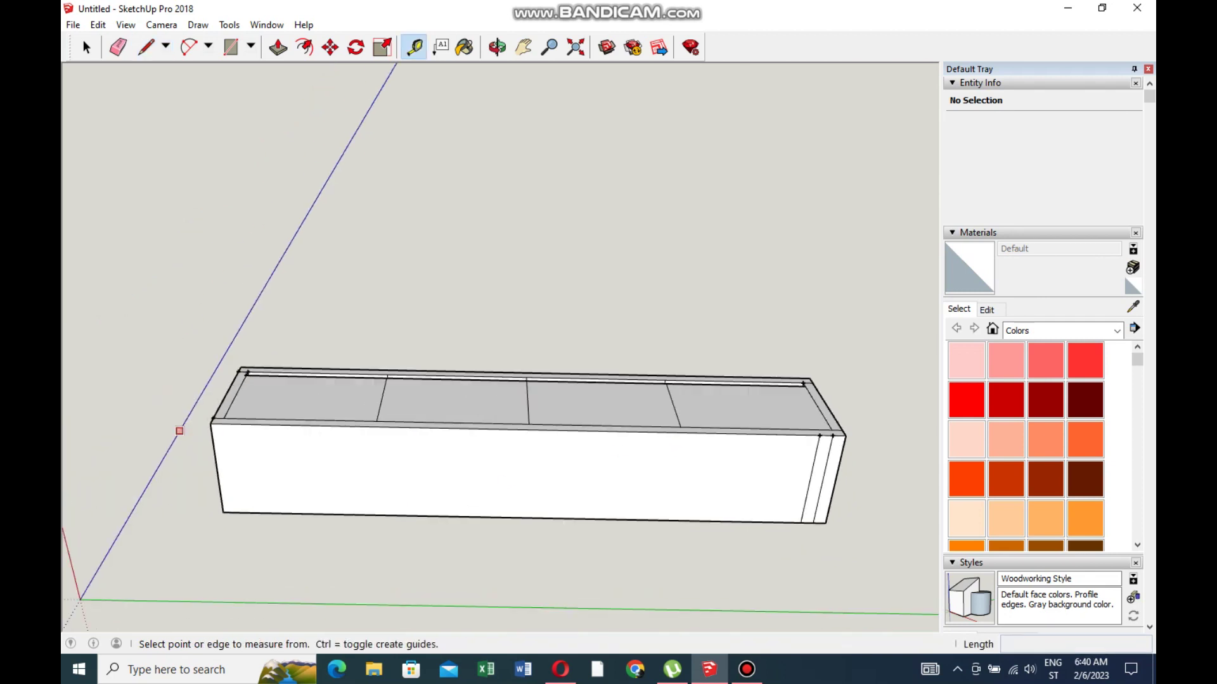
scroll(203, 402, up, 4)
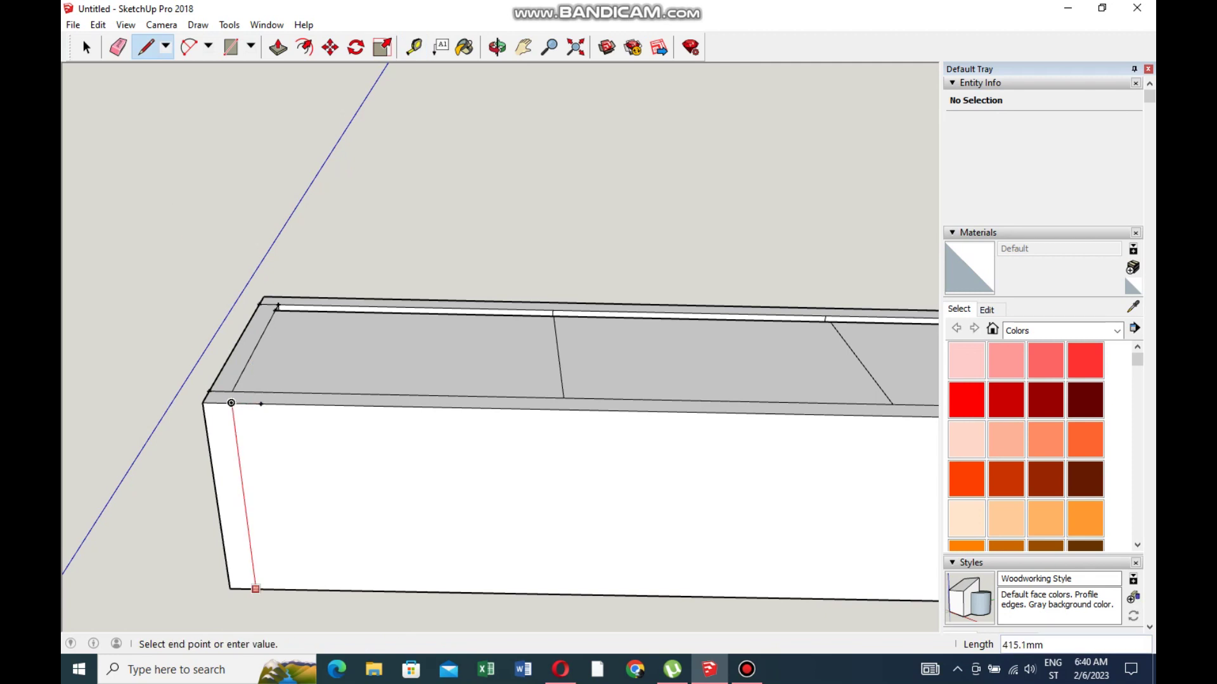
click(285, 591)
Mark points around the middle of the underside and draw lines across it to outline a central support strip.
scroll(287, 570, down, 4)
scroll(496, 466, up, 3)
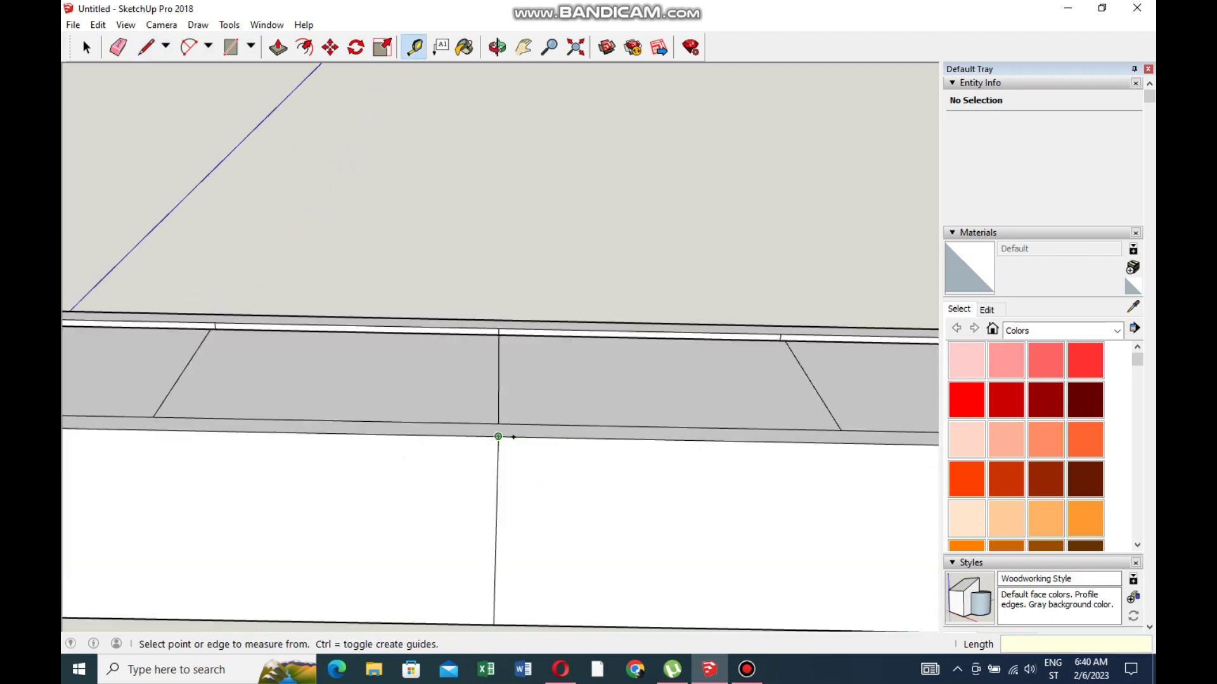
key(e)
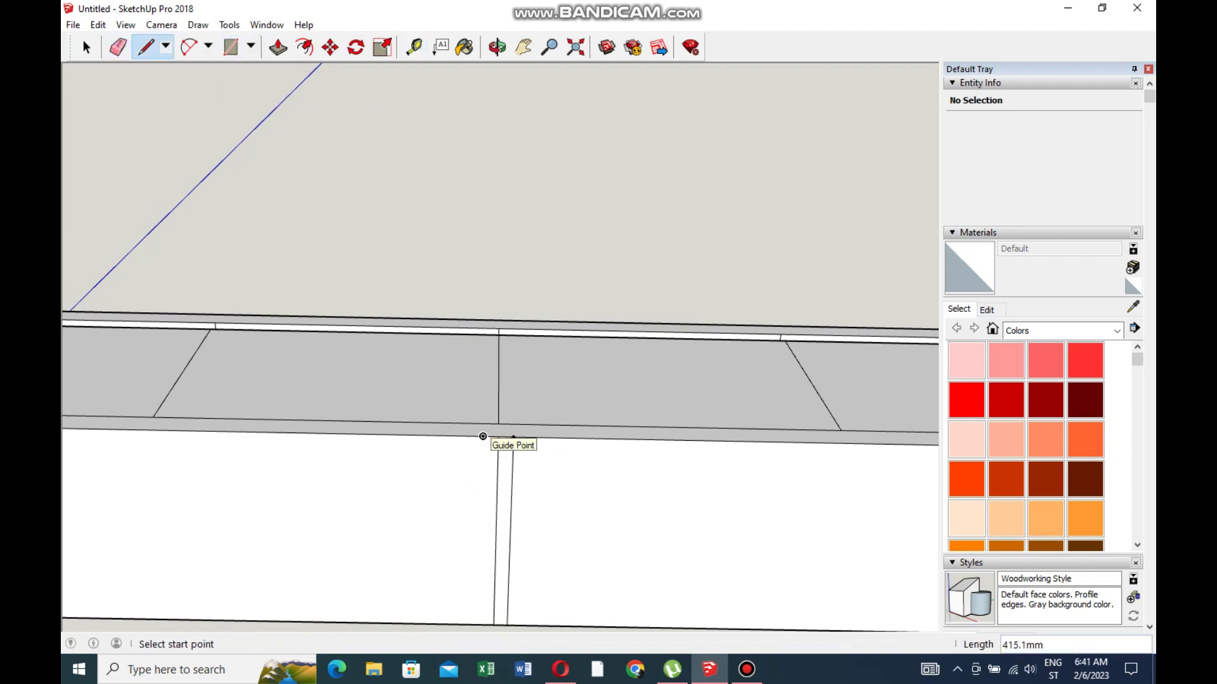
Extrude the support strips on the underside outward by 30 mm.
click(497, 46)
scroll(501, 355, down, 4)
drag(406, 316, 516, 406)
click(278, 47)
scroll(201, 520, up, 3)
scroll(228, 513, up, 1)
click(228, 513)
text(30)
key(Return)
scroll(91, 547, down, 1)
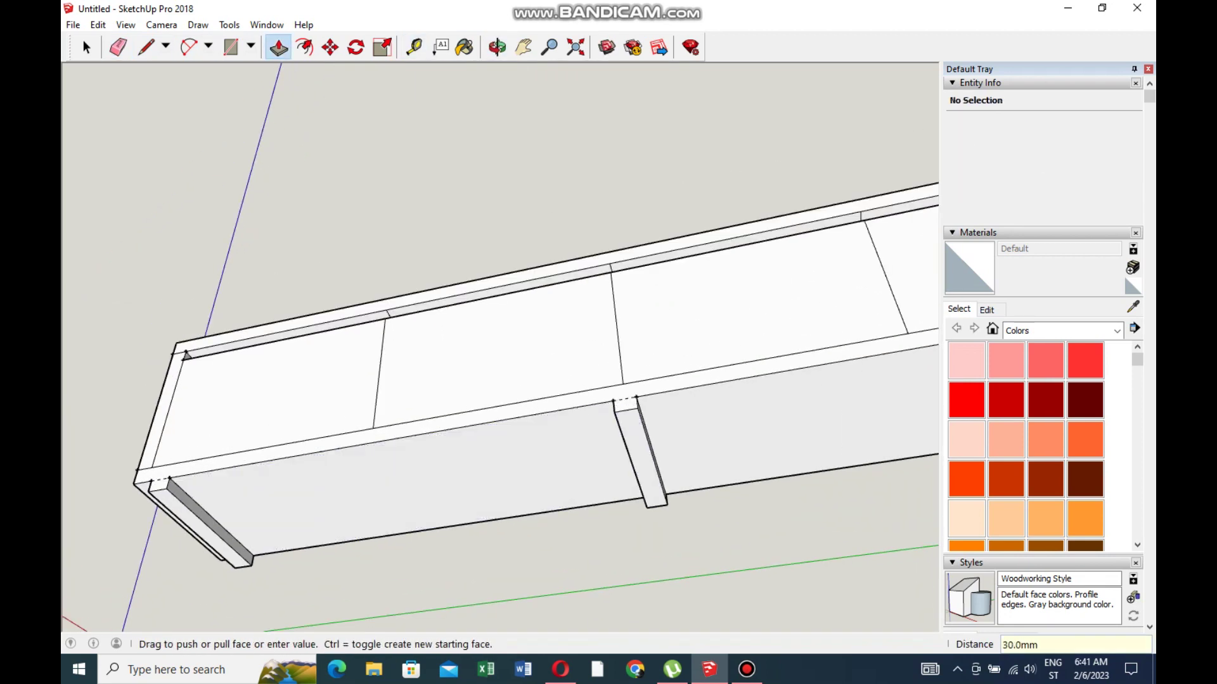
Draw closing lines where the front ends of the supports meet the cabinet's bottom front edge.
scroll(239, 494, down, 2)
key(l)
scroll(239, 495, up, 4)
click(249, 490)
click(288, 483)
scroll(289, 484, down, 3)
scroll(410, 494, up, 3)
scroll(410, 495, down, 2)
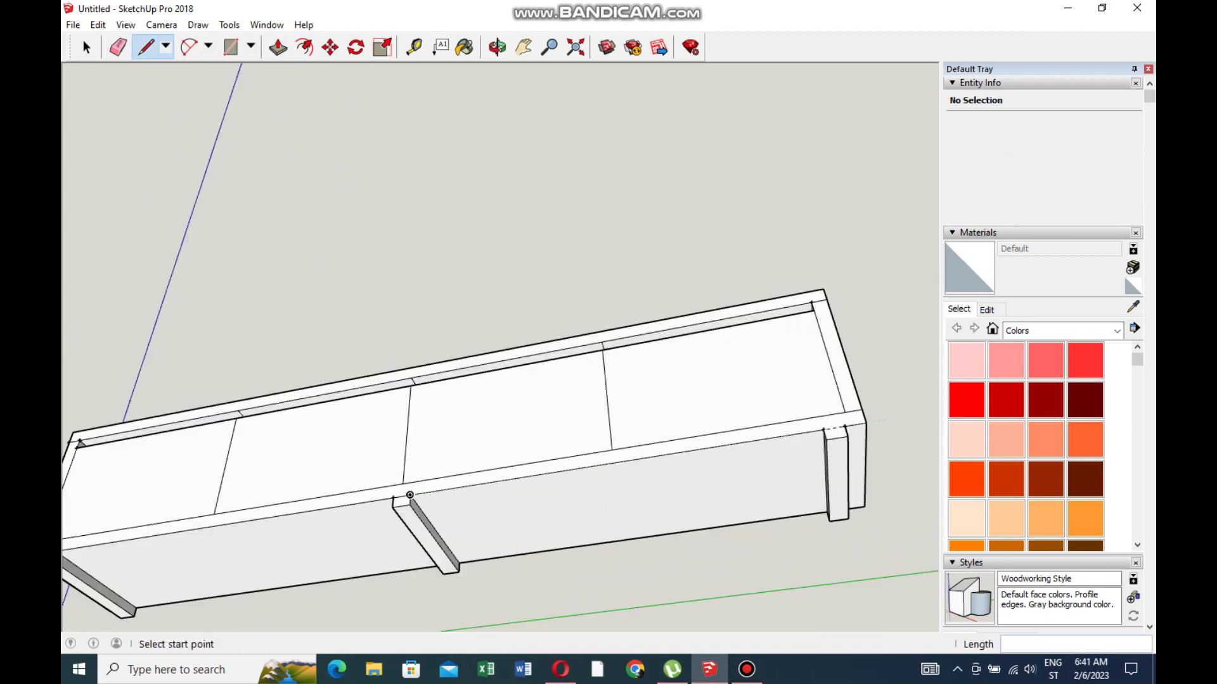
Mark points near both ends of the end support's bottom face and draw a 50 mm line across its width.
scroll(855, 422, up, 3)
scroll(616, 410, down, 2)
key(t)
scroll(692, 422, up, 3)
middle_drag(693, 308, 693, 190)
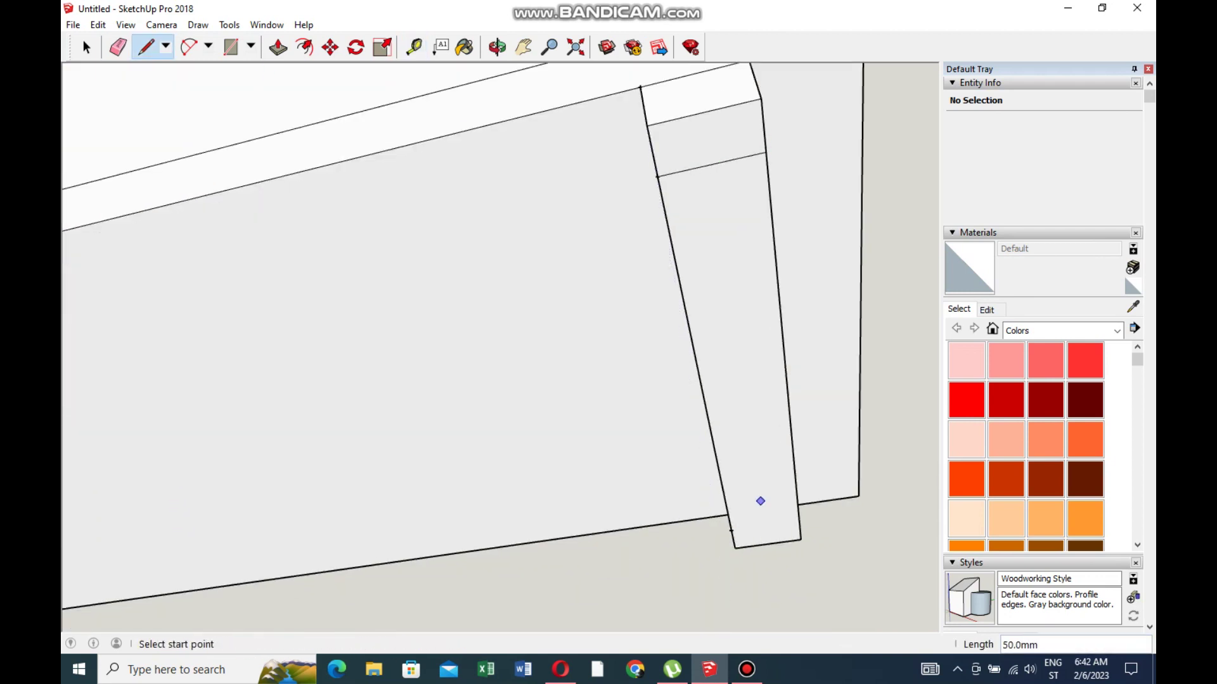
scroll(798, 521, down, 3)
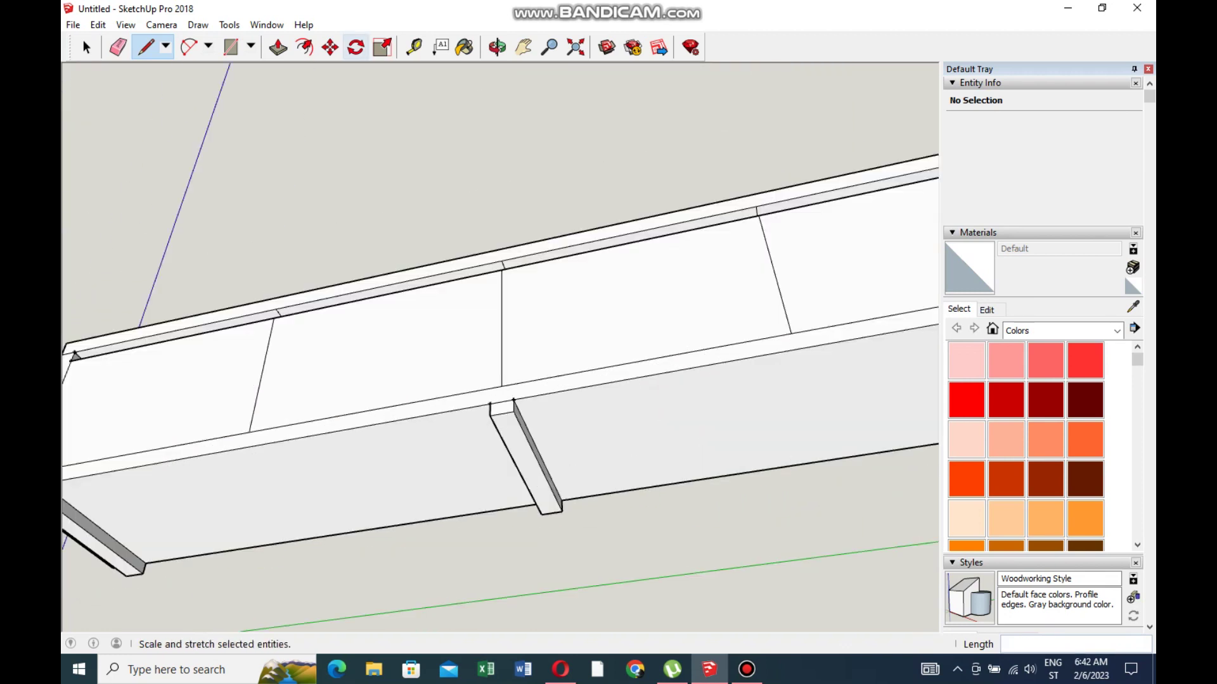
Mark points 30 mm from both ends along the edge of the central support's bottom face.
click(414, 47)
scroll(519, 412, up, 3)
click(482, 293)
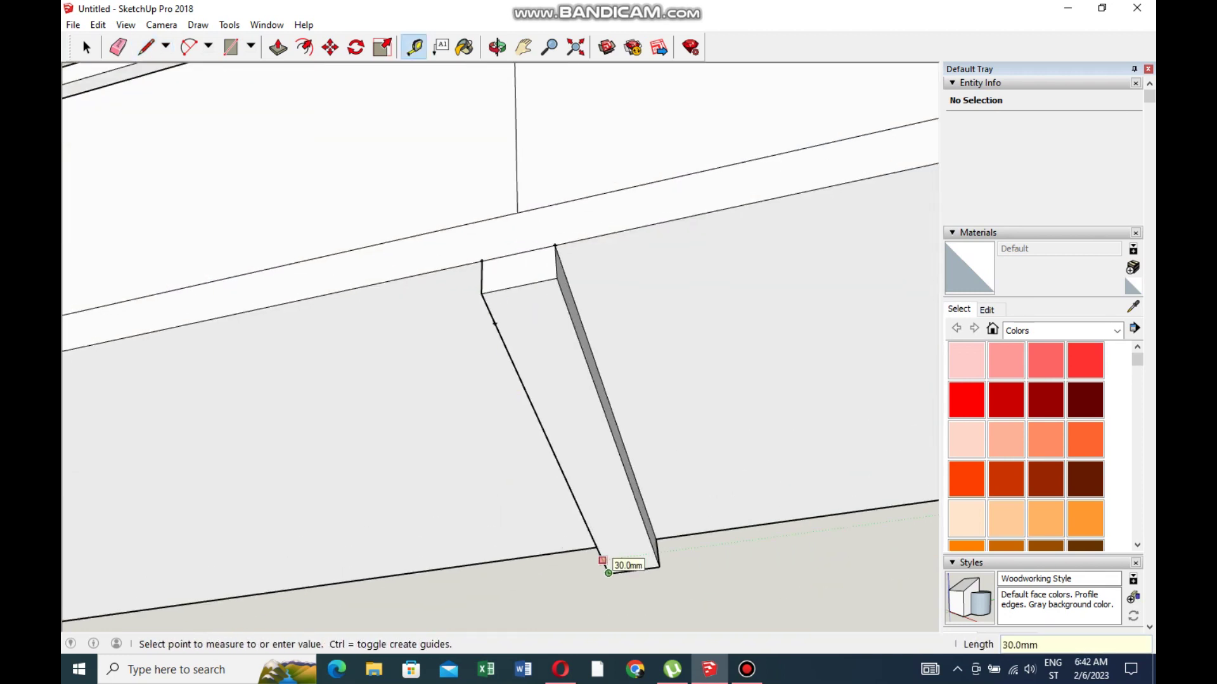
scroll(603, 561, down, 3)
middle_drag(602, 560, 352, 441)
Draw 50 mm lines across both ends of the left end support's bottom face from the marked points.
scroll(352, 442, up, 3)
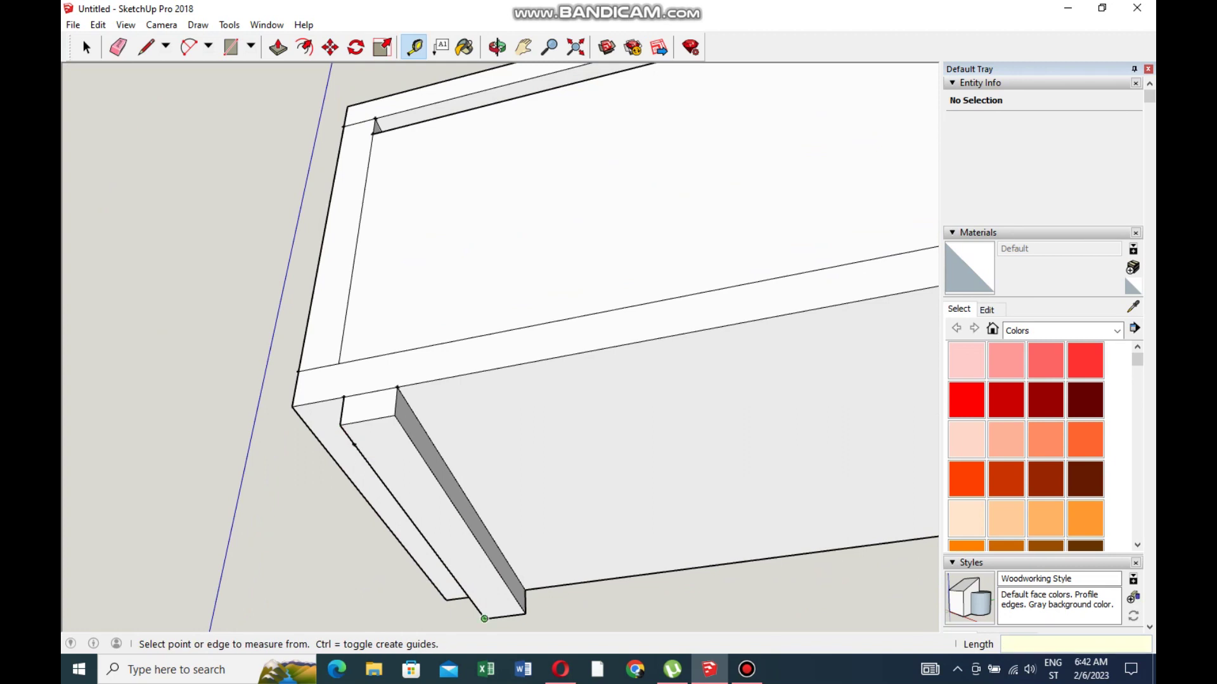
key(l)
scroll(419, 518, up, 2)
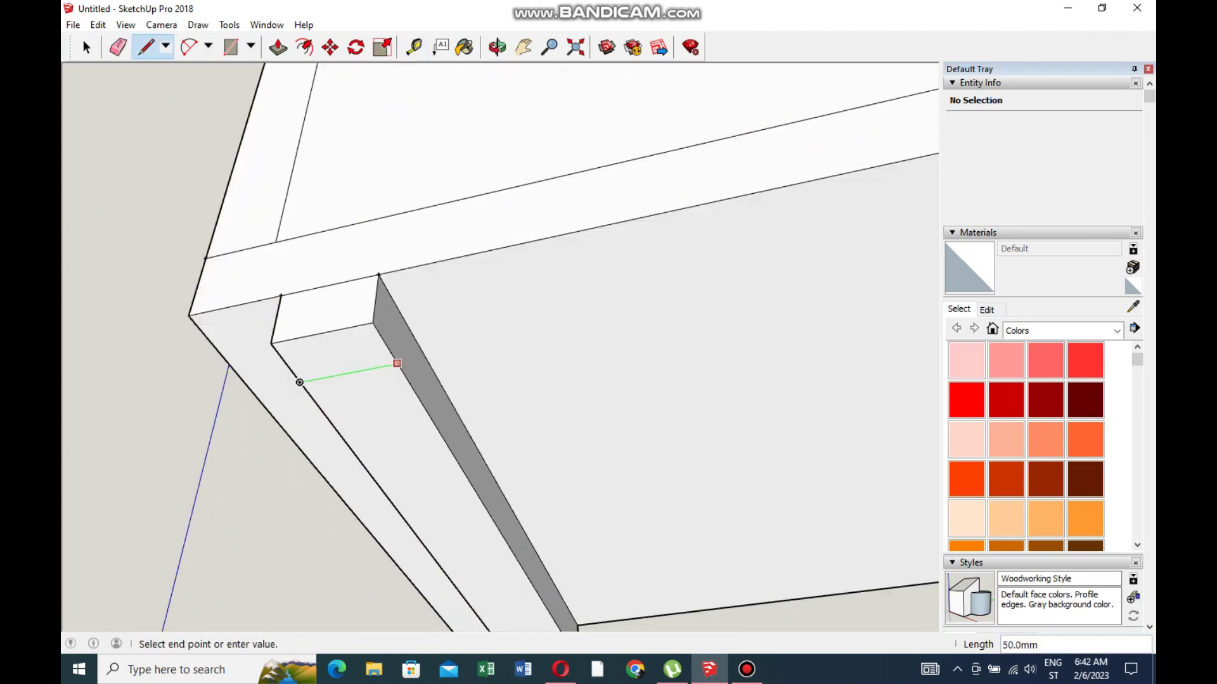
click(397, 363)
scroll(398, 363, down, 2)
scroll(410, 495, up, 3)
click(474, 484)
Draw lines across the central support's bottom face from the marked points near its ends.
scroll(474, 484, down, 3)
middle_drag(474, 484, 739, 359)
scroll(516, 381, up, 3)
scroll(576, 530, up, 2)
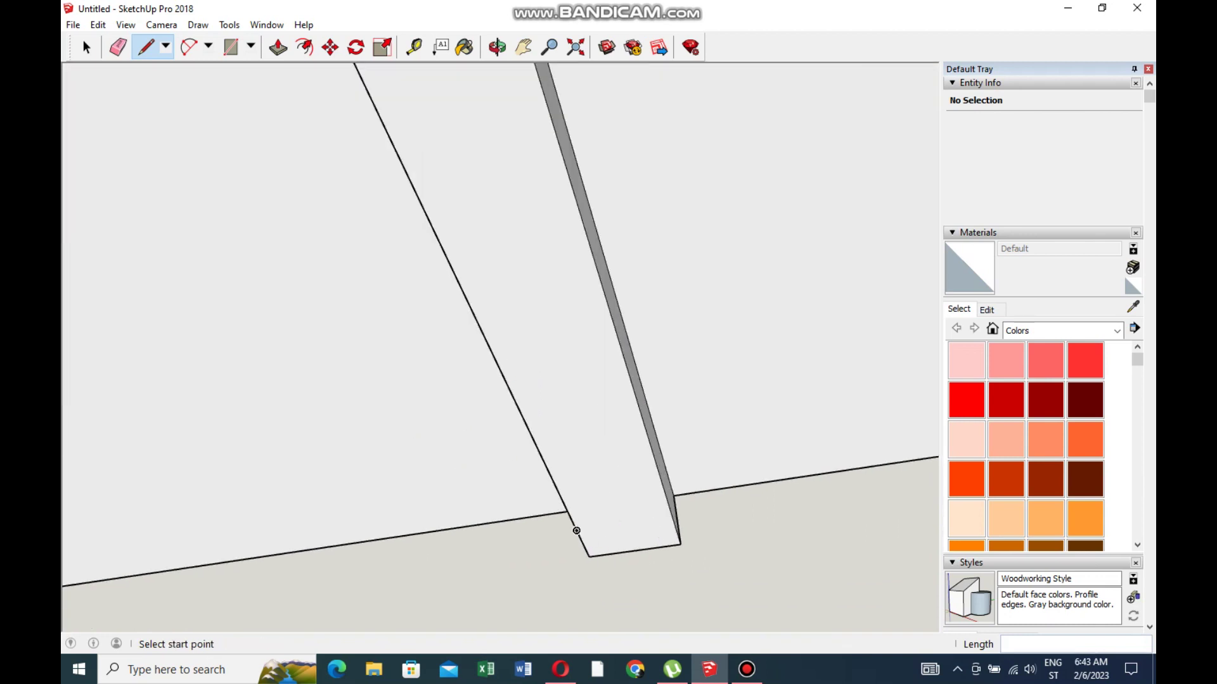
click(672, 517)
Extrude the front and rear end rectangles of the left support downward 200 mm to form legs.
scroll(672, 518, down, 3)
middle_drag(543, 313, 608, 228)
scroll(608, 228, up, 3)
click(158, 382)
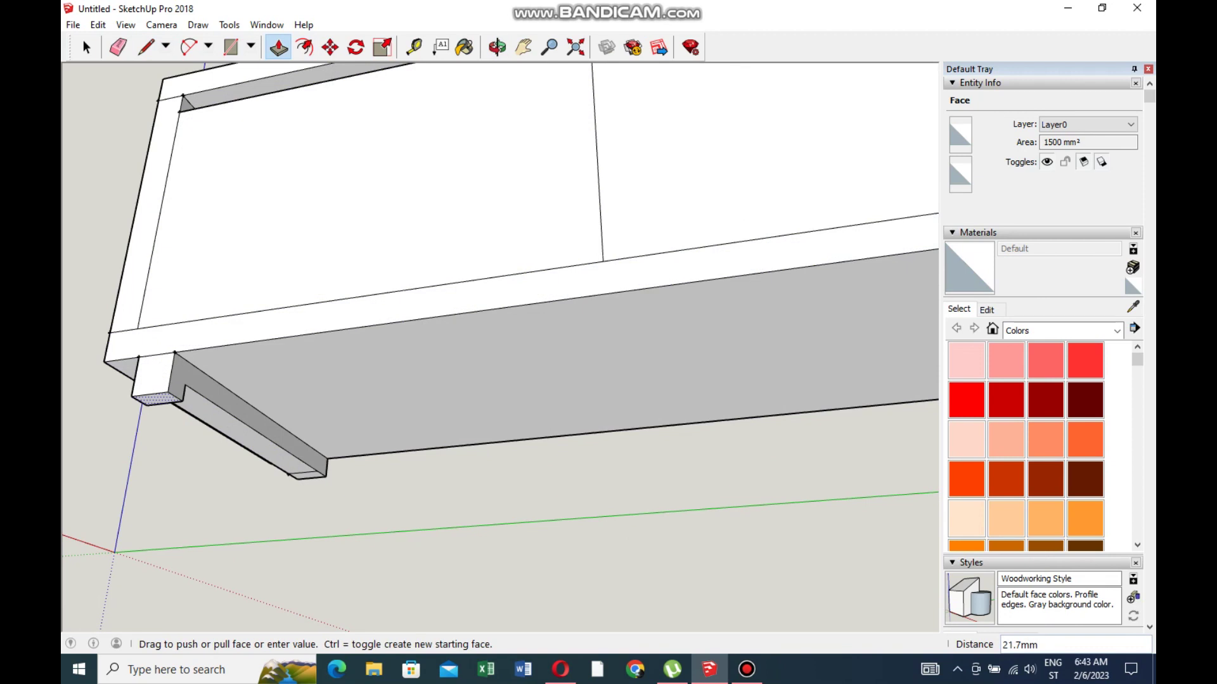
text(200)
key(Return)
click(307, 474)
text(200)
key(Return)
Extrude the front and rear end rectangles of the central support downward 200 mm to form legs.
middle_drag(507, 317, 545, 286)
scroll(551, 443, up, 5)
click(552, 443)
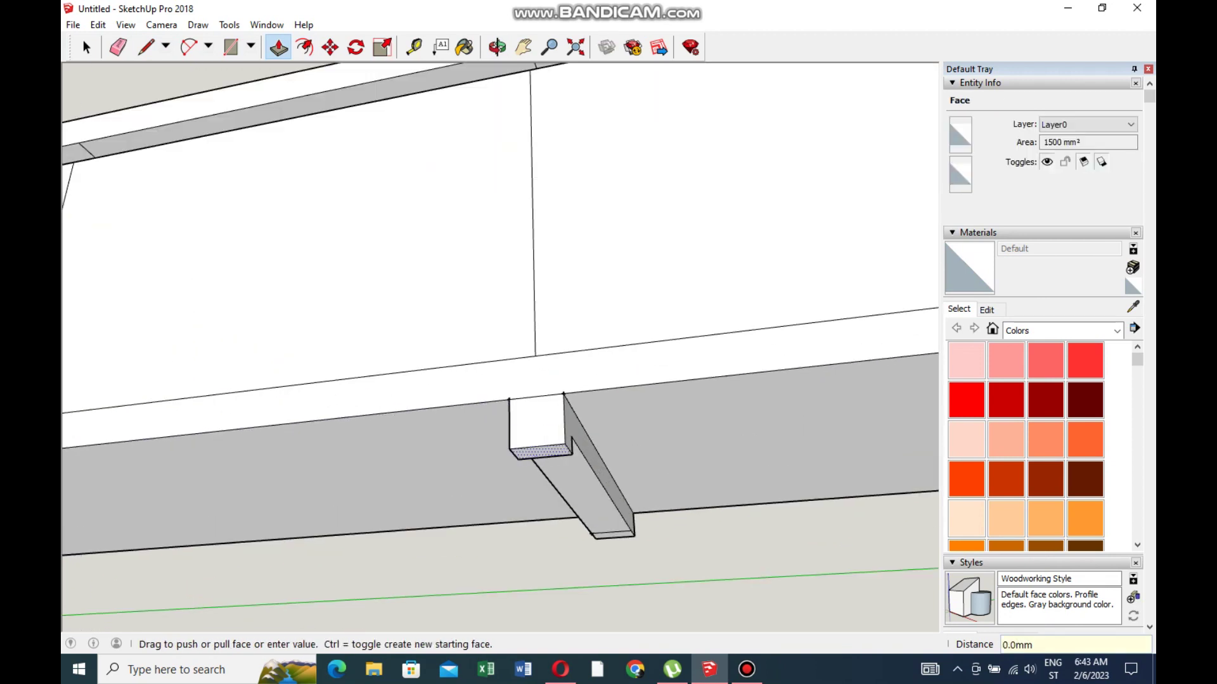
text(200)
key(Return)
scroll(551, 444, up, 3)
click(562, 488)
text(200)
key(Return)
Extrude the front and rear end rectangles of the right support downward 200 mm to form legs.
scroll(158, 431, down, 5)
scroll(488, 368, up, 5)
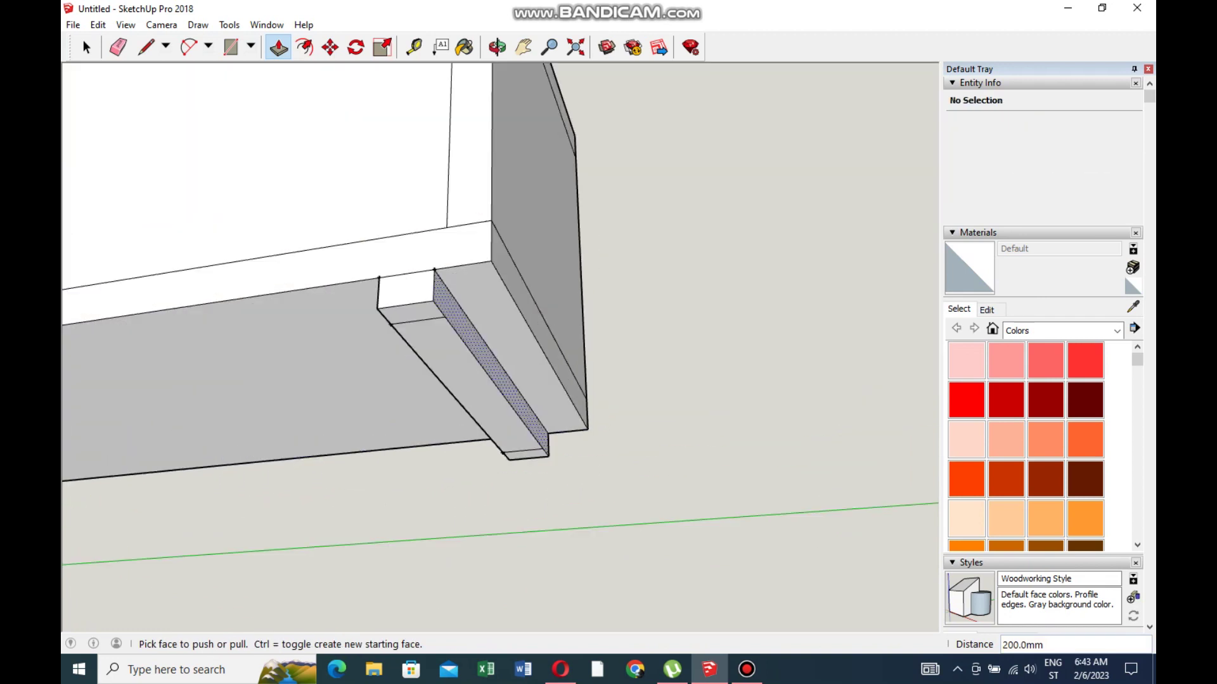
click(371, 278)
text(200)
key(Return)
click(537, 474)
text(200)
key(Return)
Mark points near the feet of the rear legs and draw 50 mm lines across their inner faces.
scroll(529, 342, down, 3)
middle_drag(529, 342, 595, 431)
scroll(444, 393, down, 2)
shift+middle_drag(380, 392, 559, 417)
scroll(381, 405, up, 5)
middle_drag(380, 406, 393, 355)
key(t)
scroll(380, 406, up, 3)
click(381, 409)
middle_drag(381, 372, 195, 332)
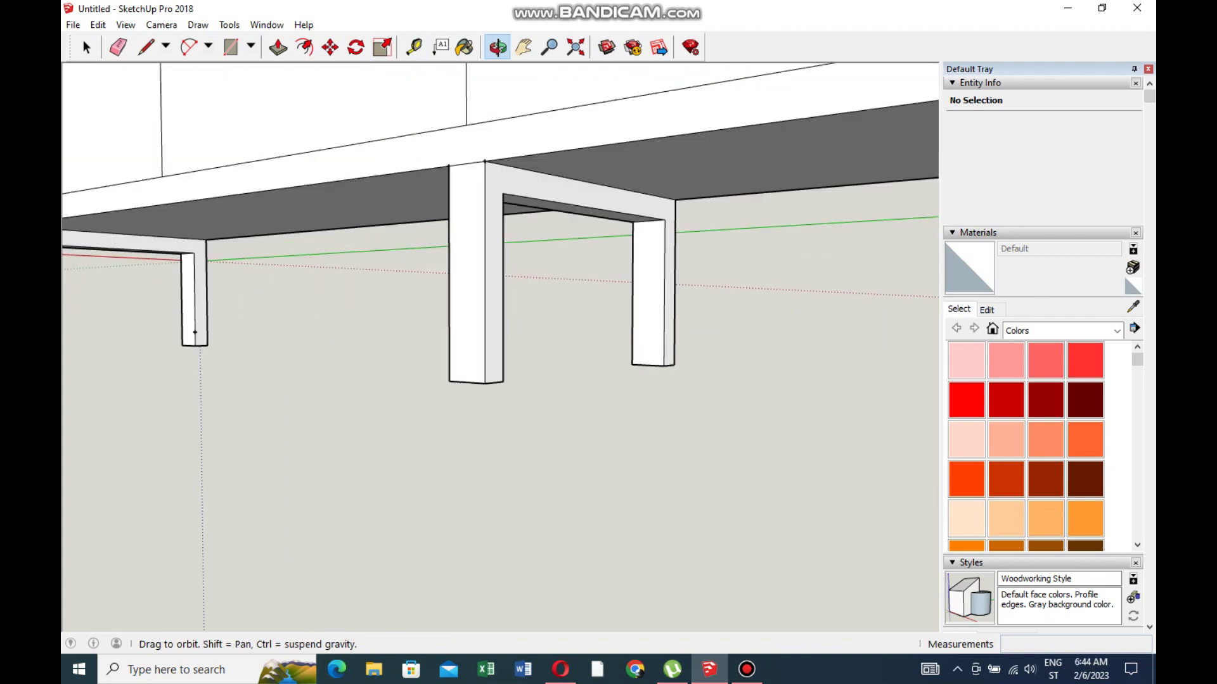
scroll(663, 343, up, 3)
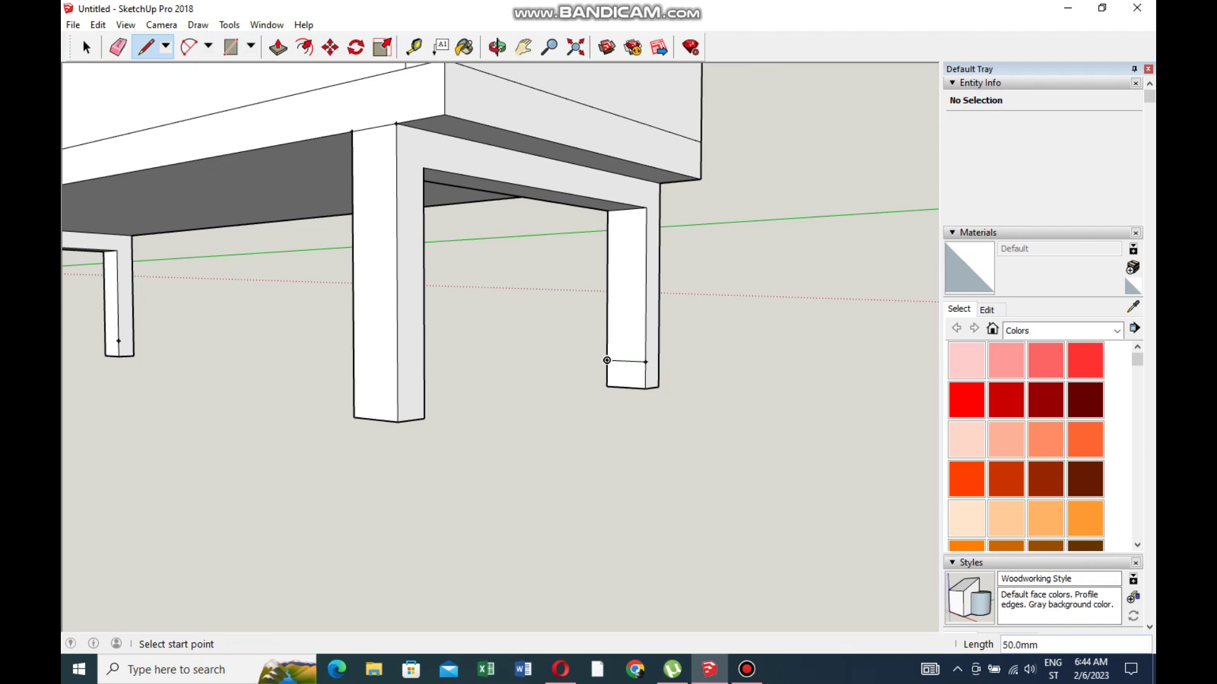
Extrude the foot strips of the right and central rear legs forward until they meet the front legs.
click(278, 47)
drag(626, 374, 397, 411)
scroll(504, 469, down, 5)
scroll(463, 406, up, 5)
key(l)
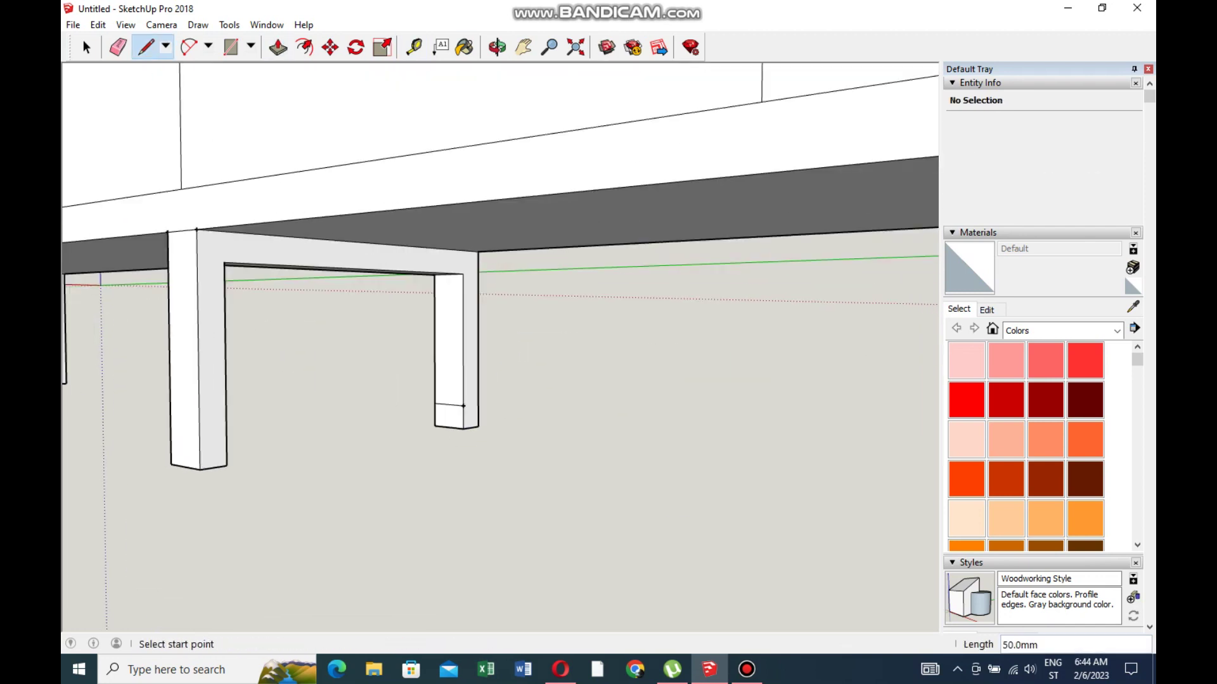
key(p)
drag(456, 415, 228, 443)
Extrude the foot strip of the left rear leg forward to the front leg, closing the leg frame.
scroll(463, 405, down, 5)
scroll(304, 411, up, 6)
key(l)
key(p)
scroll(292, 417, down, 4)
drag(389, 408, 168, 421)
scroll(168, 421, down, 3)
scroll(168, 422, down, 3)
middle_drag(168, 421, 241, 374)
scroll(517, 443, down, 6)
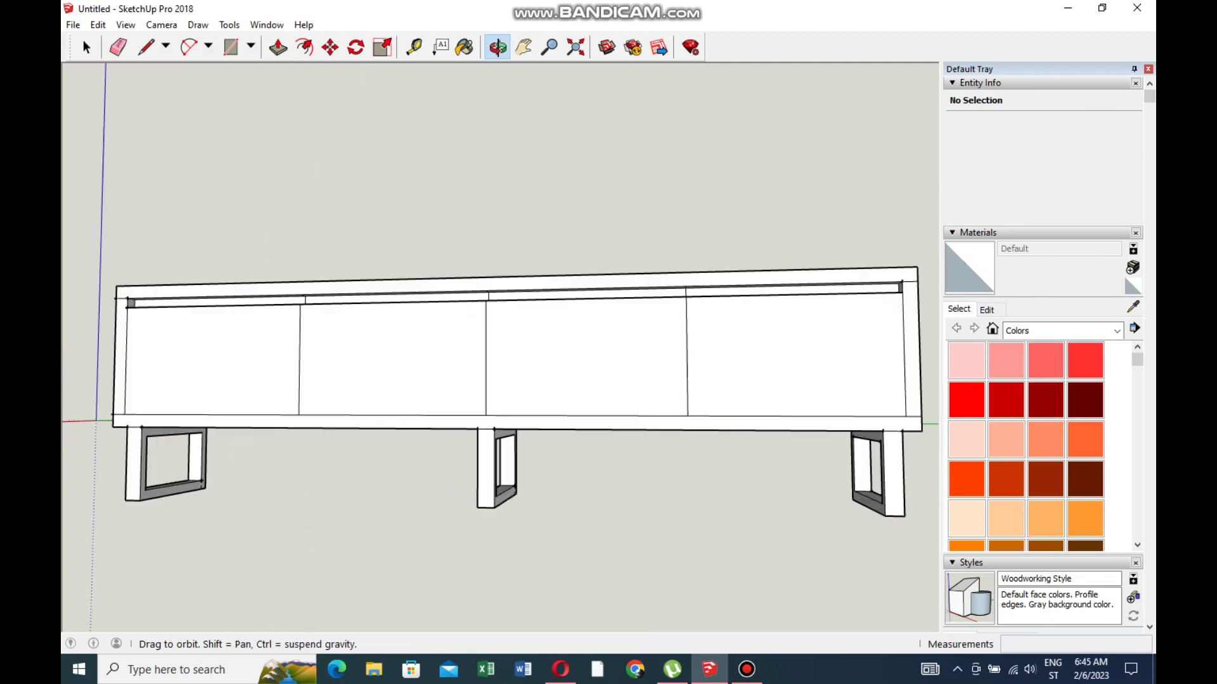
scroll(616, 467, up, 7)
key(p)
drag(589, 456, 592, 459)
key(alt+e)
key(Return)
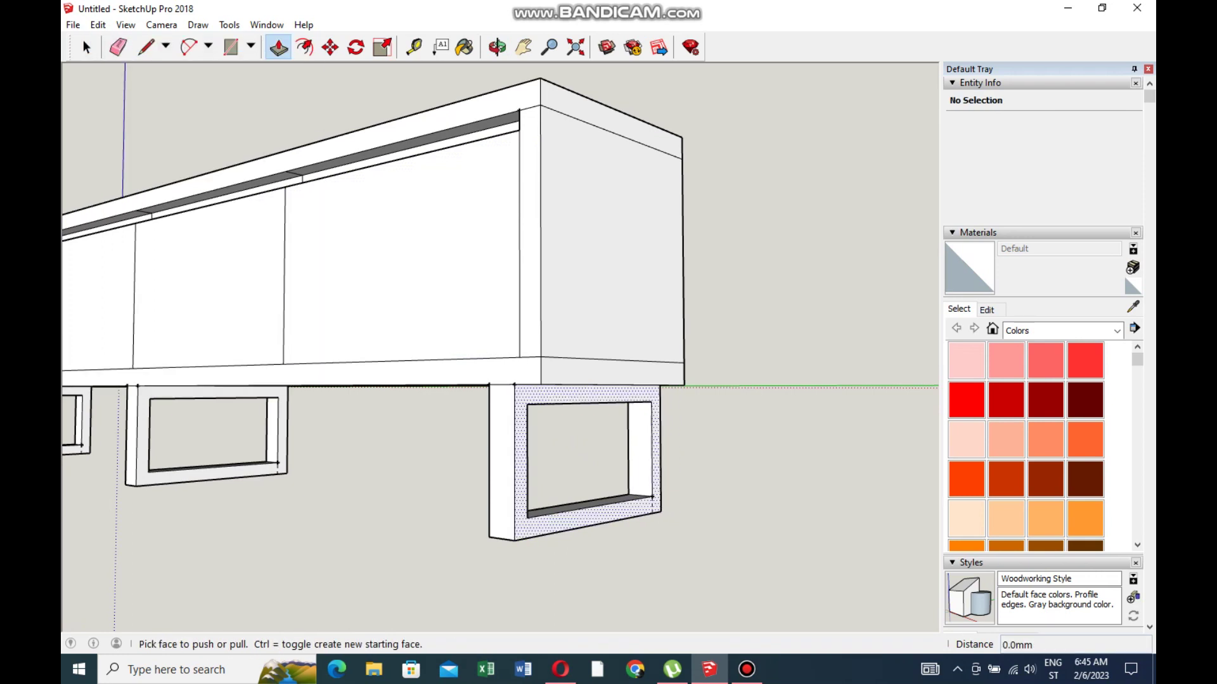
Extrude the outer side faces of the right and left end leg frames outward by 50 mm.
click(586, 453)
text(50)
key(Return)
scroll(580, 448, down, 4)
scroll(418, 381, up, 3)
middle_drag(443, 380, 570, 367)
click(260, 456)
text(50)
key(Return)
Push the inner side faces of the left and right end leg frames back by 50 mm.
middle_drag(444, 380, 520, 368)
scroll(373, 396, up, 2)
click(373, 396)
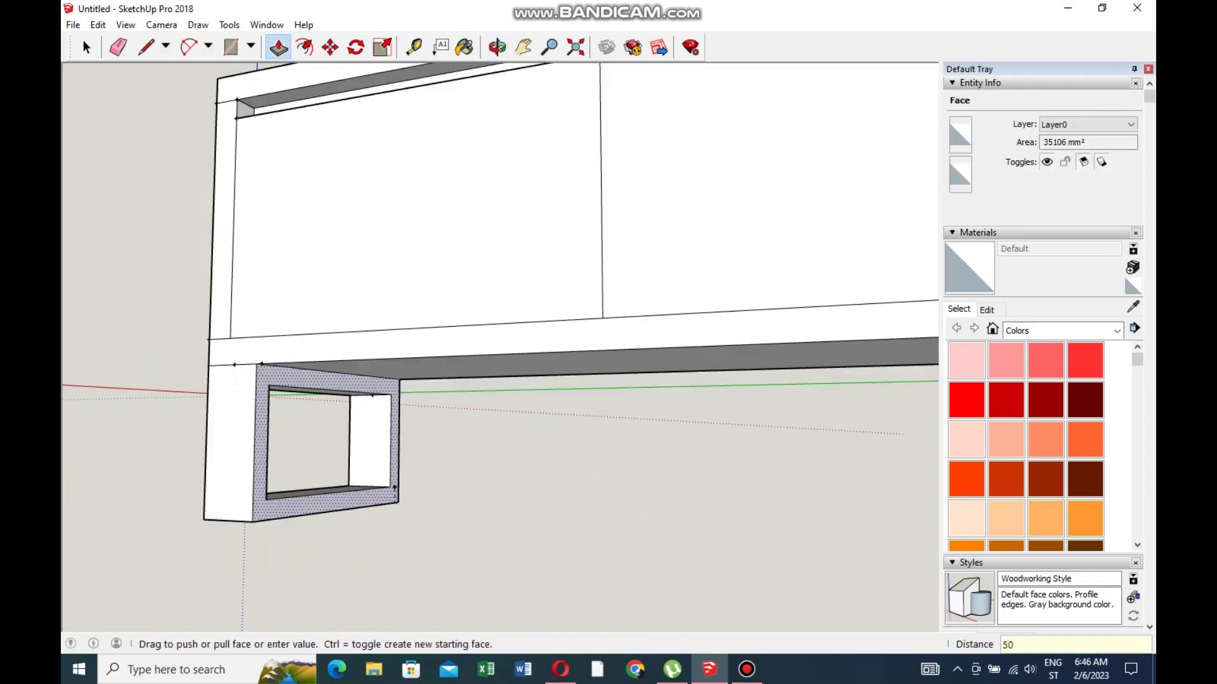
scroll(443, 380, down, 3)
middle_drag(444, 380, 519, 368)
click(277, 47)
scroll(443, 380, down, 3)
click(690, 475)
click(634, 469)
scroll(584, 453, down, 2)
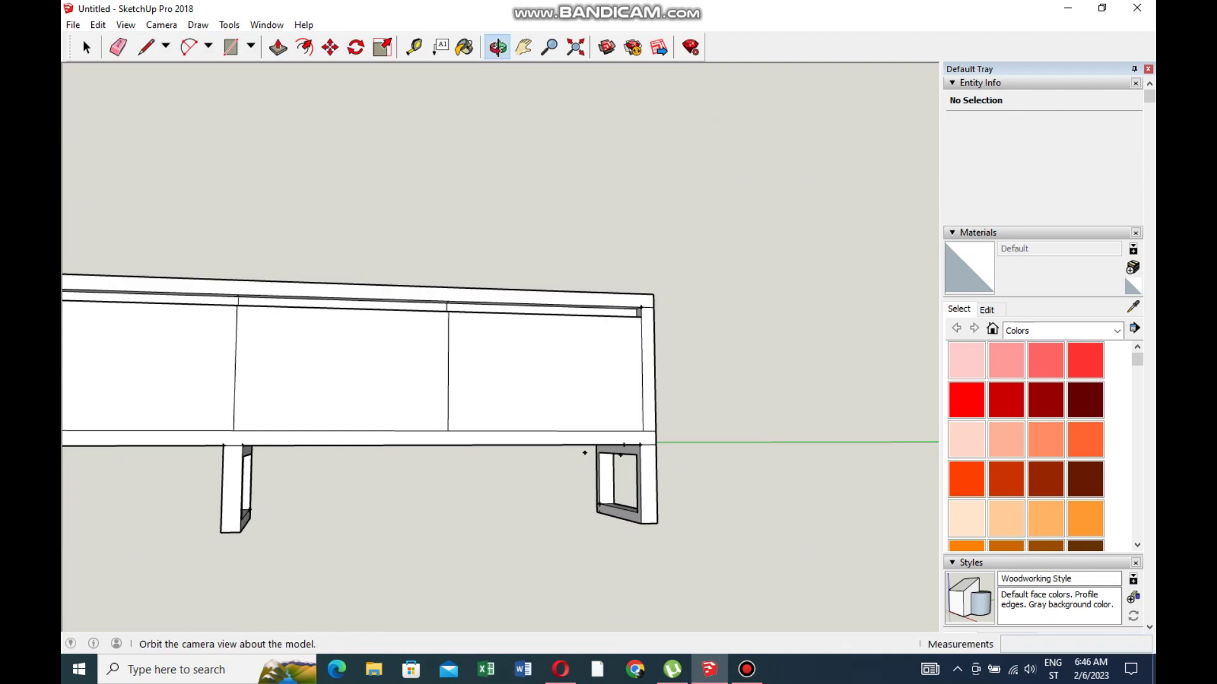
Erase the stray construction marks left beside the end leg frames.
scroll(584, 452, down, 3)
scroll(677, 368, up, 6)
scroll(677, 368, down, 5)
middle_drag(676, 368, 900, 353)
scroll(248, 415, up, 6)
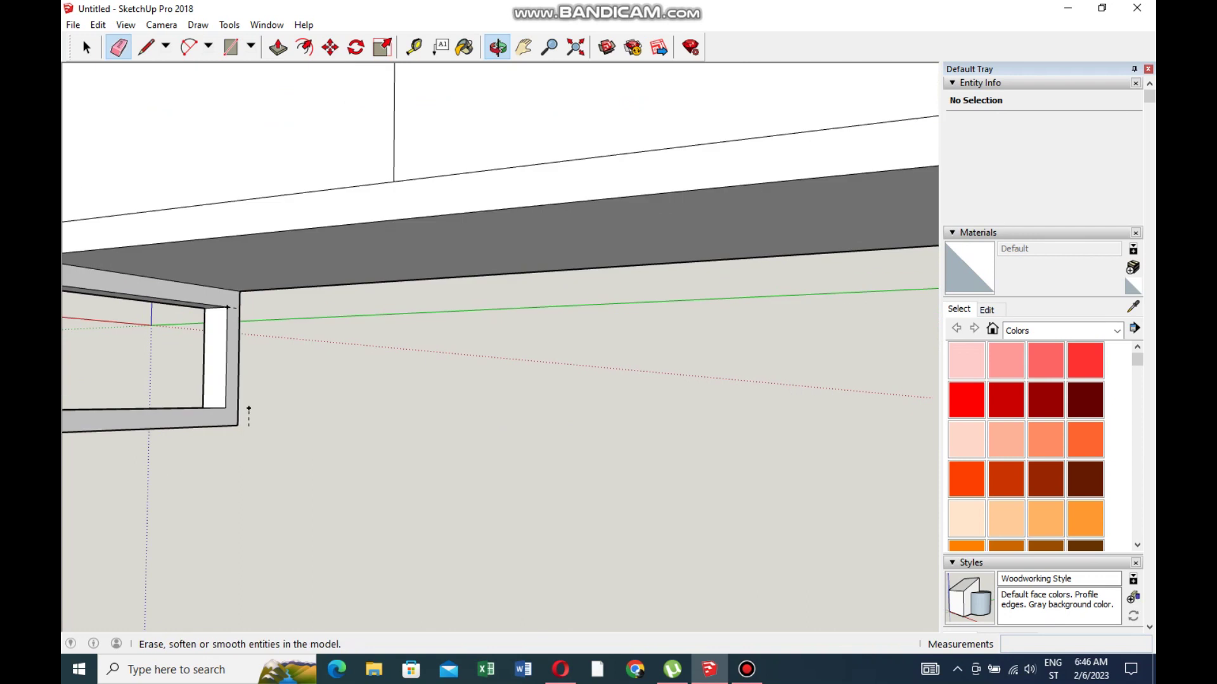
scroll(248, 415, down, 5)
scroll(380, 355, up, 4)
scroll(838, 388, down, 4)
scroll(837, 387, down, 3)
middle_drag(838, 387, 792, 342)
Paint the four door fronts with Color M07.
drag(494, 342, 405, 348)
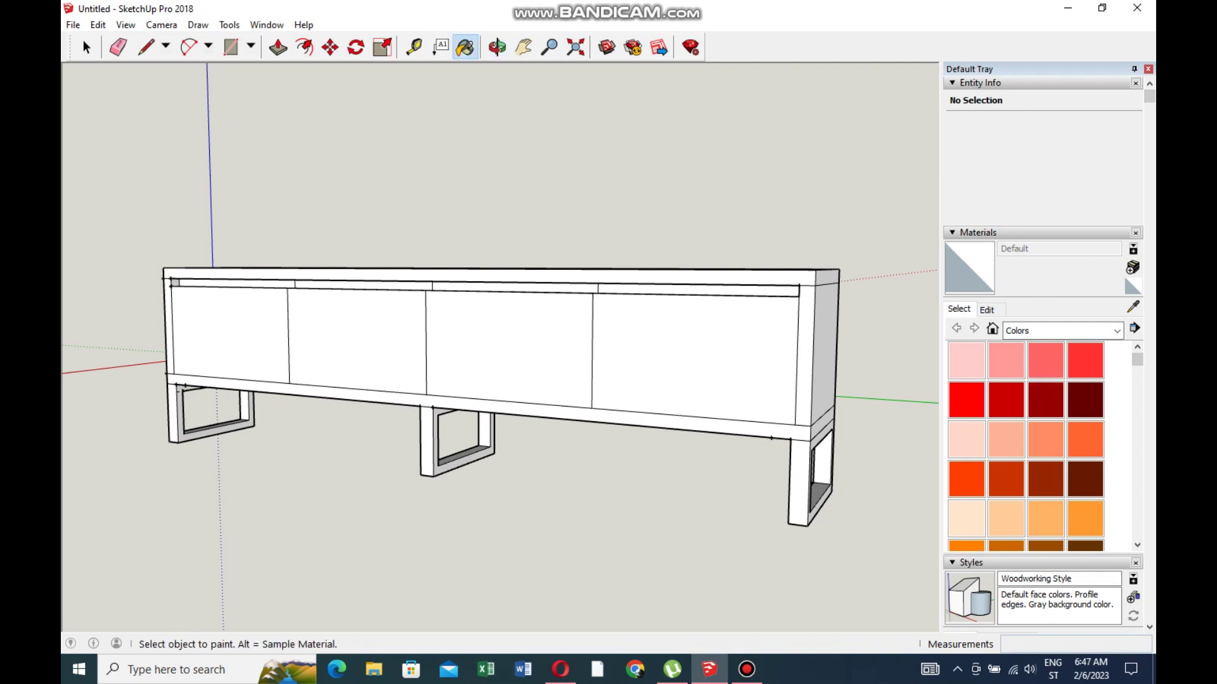
middle_drag(495, 342, 393, 333)
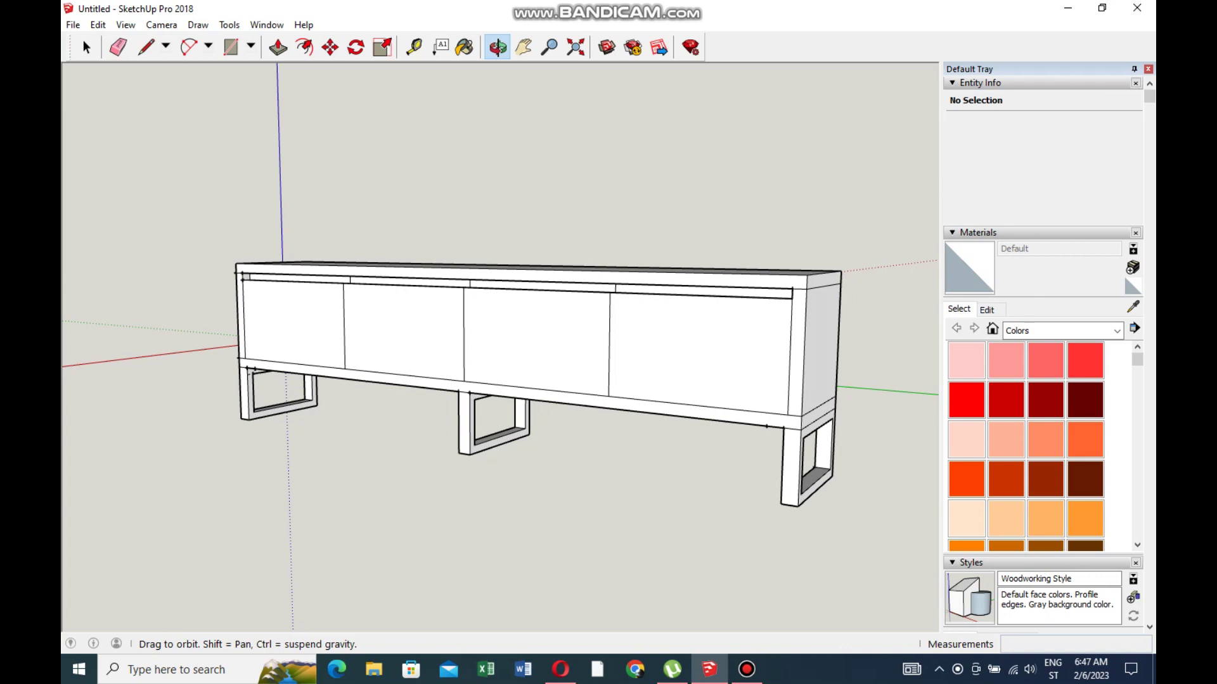
drag(494, 342, 478, 358)
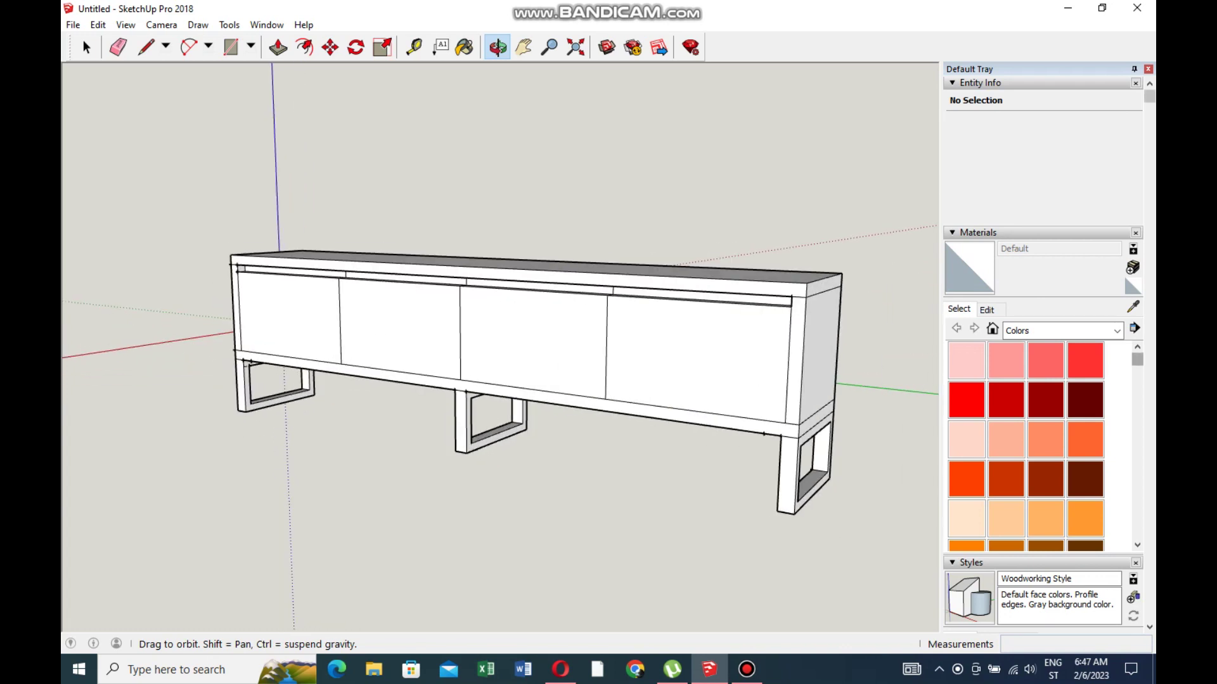
scroll(1025, 447, down, 10)
click(697, 358)
click(533, 343)
click(399, 329)
click(289, 317)
Paint the top and bottom rails, the left stile and the first three grip strips with Color M07.
scroll(279, 273, up, 5)
click(279, 273)
click(298, 262)
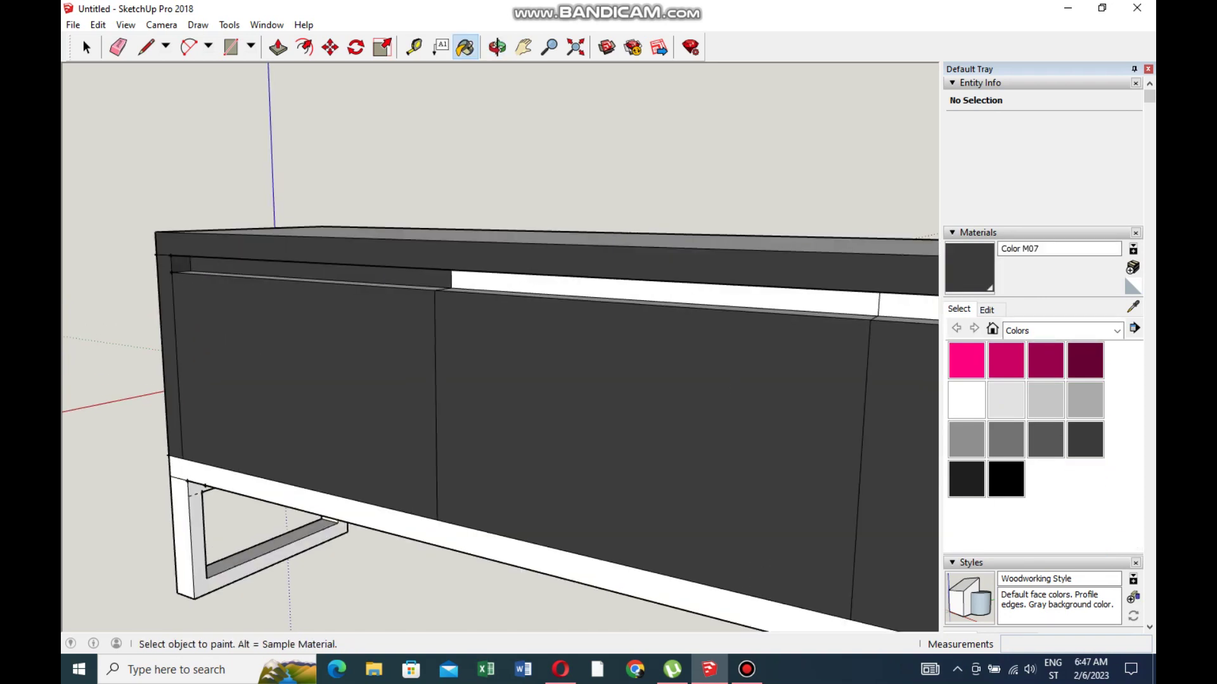
scroll(190, 399, down, 6)
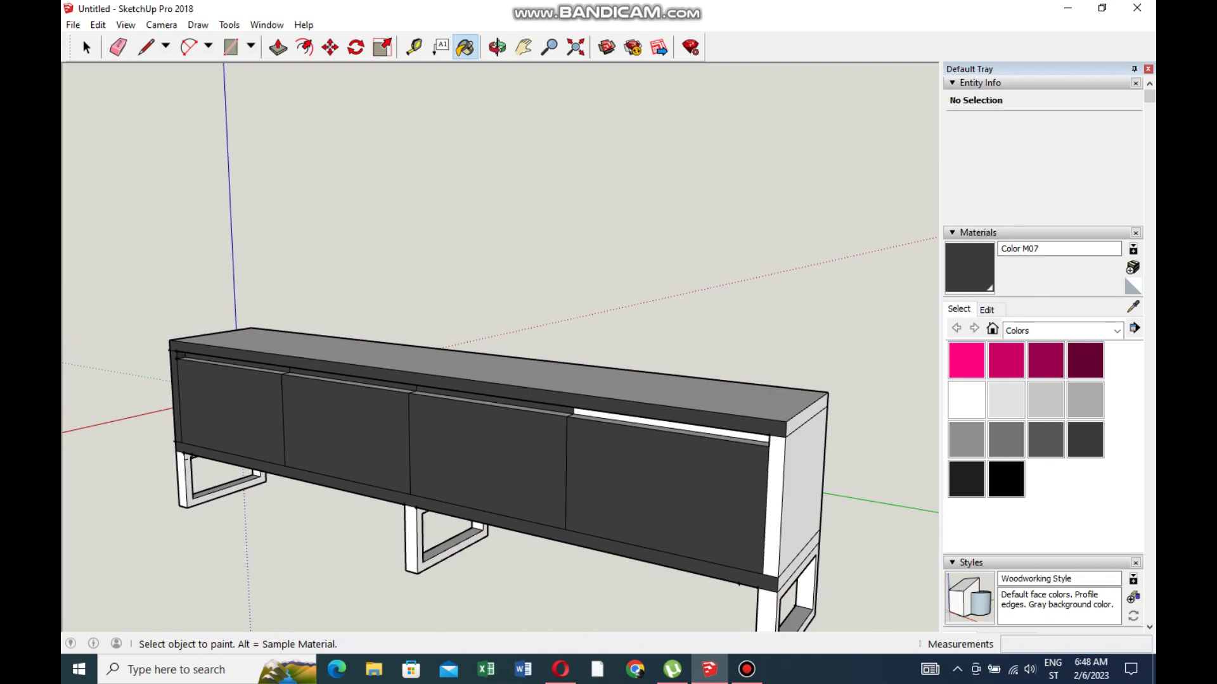
Paint the last grip strip, the right stile and the cabinet's right end with Color M07.
scroll(785, 392, up, 5)
click(627, 386)
click(849, 506)
scroll(501, 348, down, 5)
mouse_move(571, 380)
middle_down()
mouse_move(431, 381)
mouse_move(317, 444)
mouse_move(298, 566)
middle_up()
scroll(297, 566, up, 3)
click(298, 566)
click(538, 339)
scroll(507, 381, down, 4)
scroll(671, 406, up, 5)
click(671, 406)
scroll(677, 480, down, 5)
Paint the upper, middle and lower faces of the cabinet's left end with Color M07.
mouse_move(677, 480)
middle_down()
mouse_move(507, 443)
mouse_move(380, 456)
middle_up()
scroll(325, 456, up, 3)
click(857, 384)
click(857, 450)
click(855, 526)
scroll(608, 412, down, 3)
middle_drag(608, 412, 305, 415)
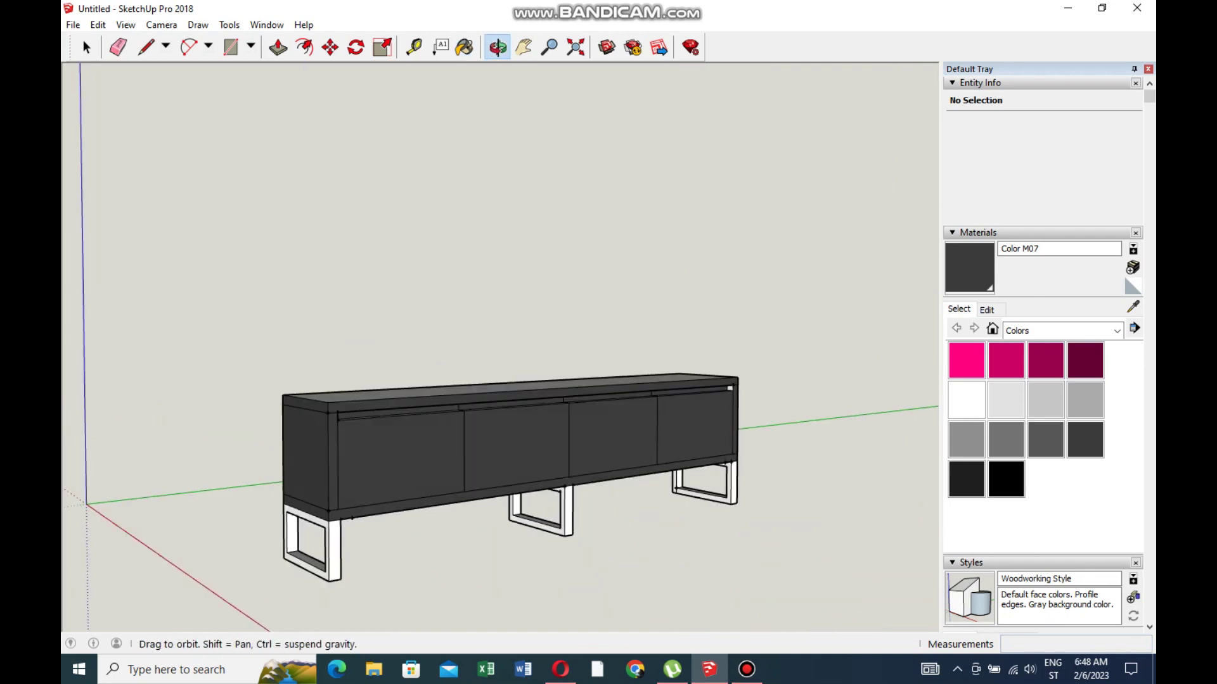
Paint the three leg frames with Color M08.
click(965, 479)
scroll(285, 564, up, 3)
click(374, 519)
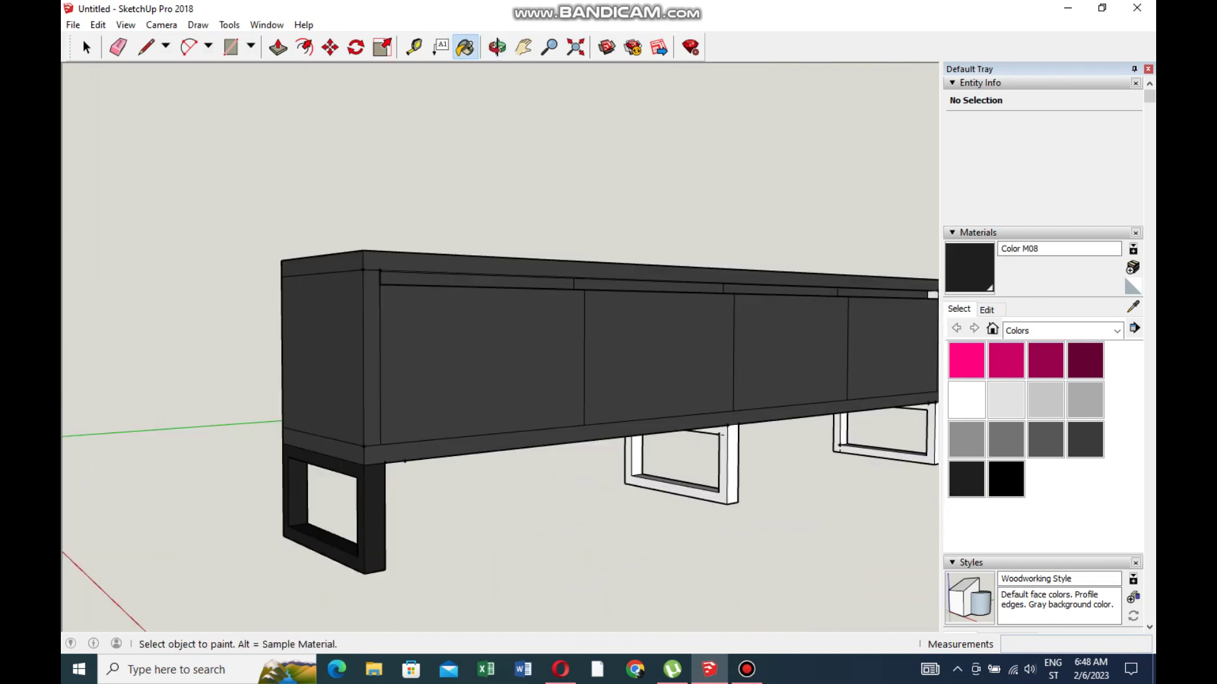
scroll(721, 457, up, 5)
click(723, 459)
scroll(727, 436, down, 3)
scroll(727, 437, up, 3)
click(729, 456)
click(558, 482)
scroll(557, 437, down, 3)
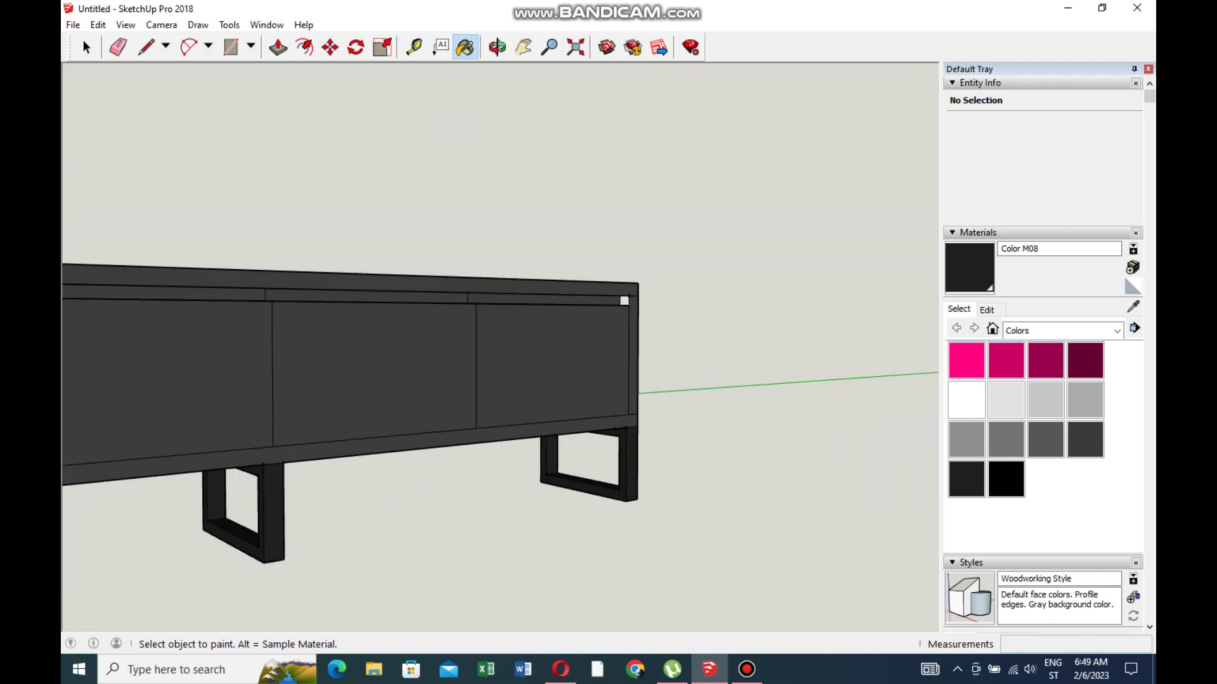
Paint the unpainted end face inside the grip recess with Color M07.
click(1085, 439)
scroll(624, 301, up, 2)
click(625, 301)
scroll(624, 301, down, 2)
scroll(633, 285, down, 3)
Select Color M08 as the paint colour for the leg frames.
click(966, 479)
scroll(253, 354, up, 5)
scroll(500, 348, down, 5)
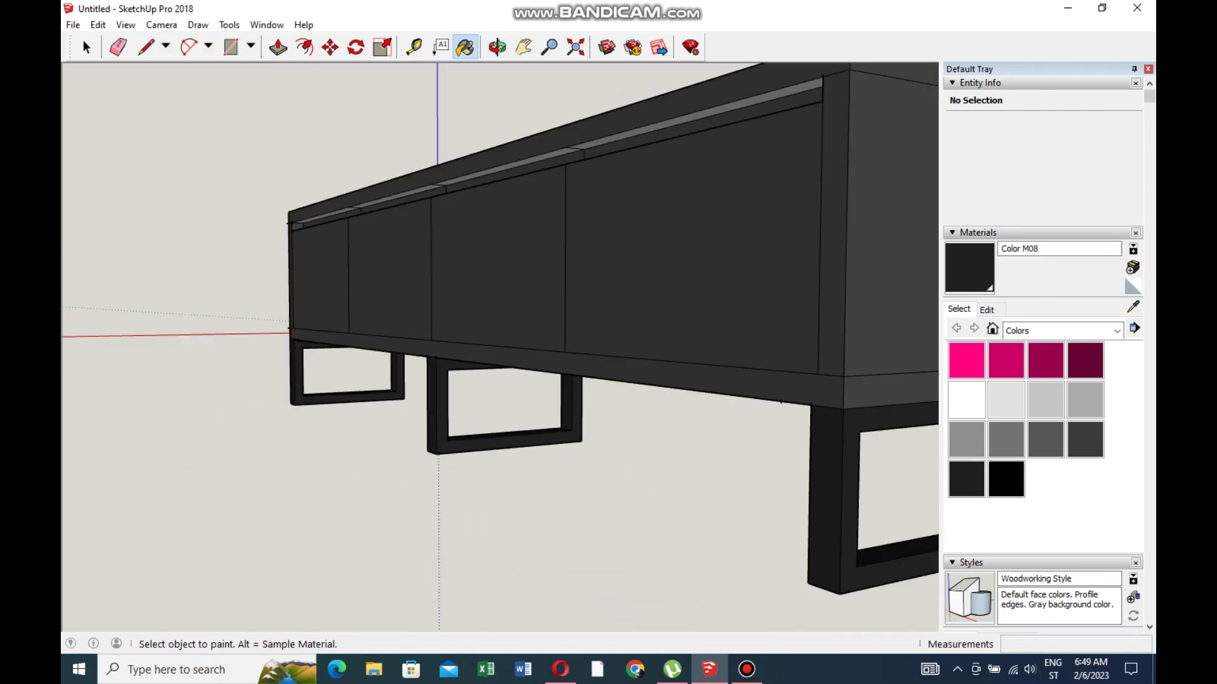